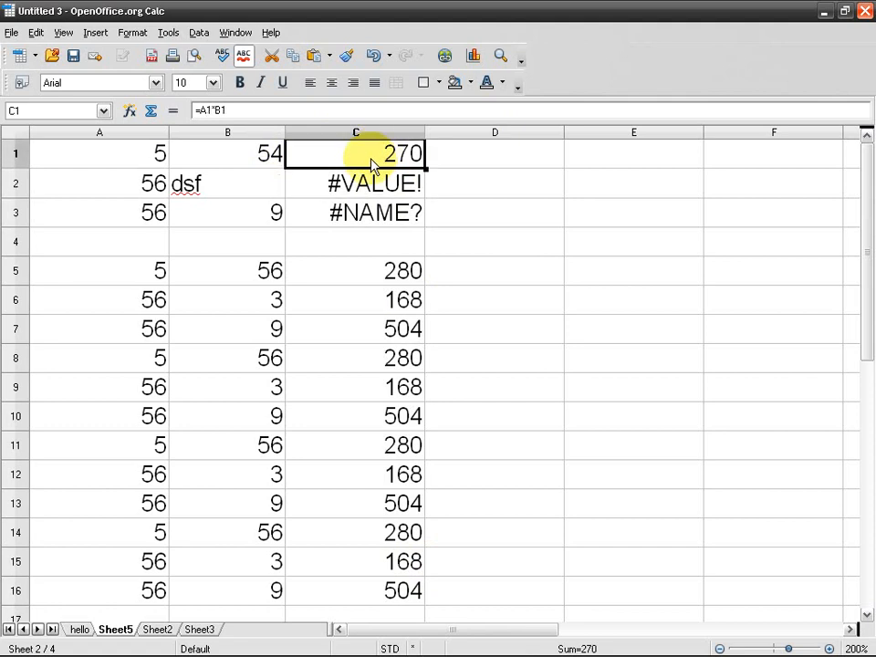
# Fill the multiplication formula from C1 down through C2:C3 and set cell B2 to 34
pyautogui.press('Down')
pyautogui.hotkey('shift', 'Down')
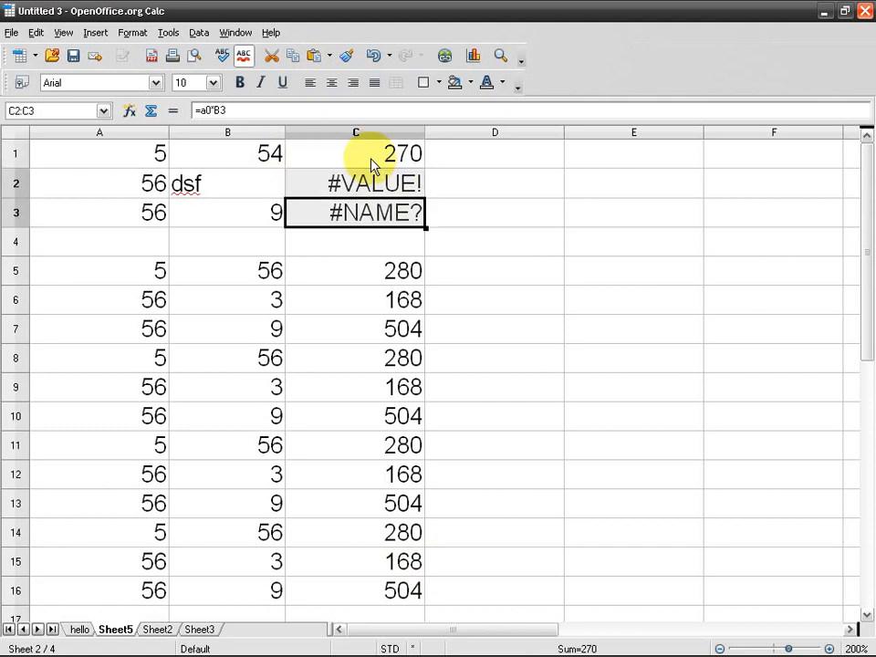
pyautogui.hotkey('ctrl', 'd')
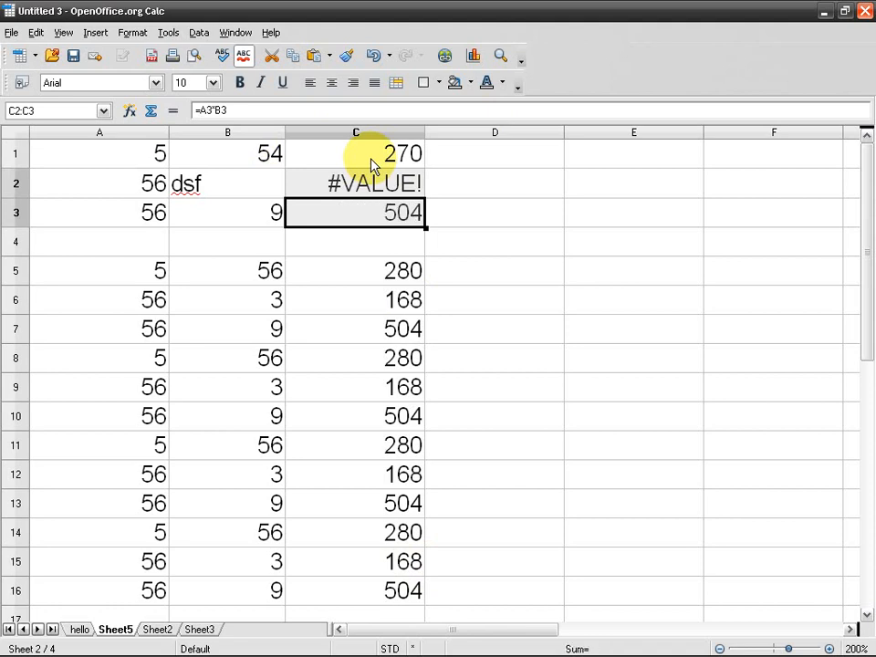
pyautogui.click(256, 180)
pyautogui.write('34')
pyautogui.press('Return')
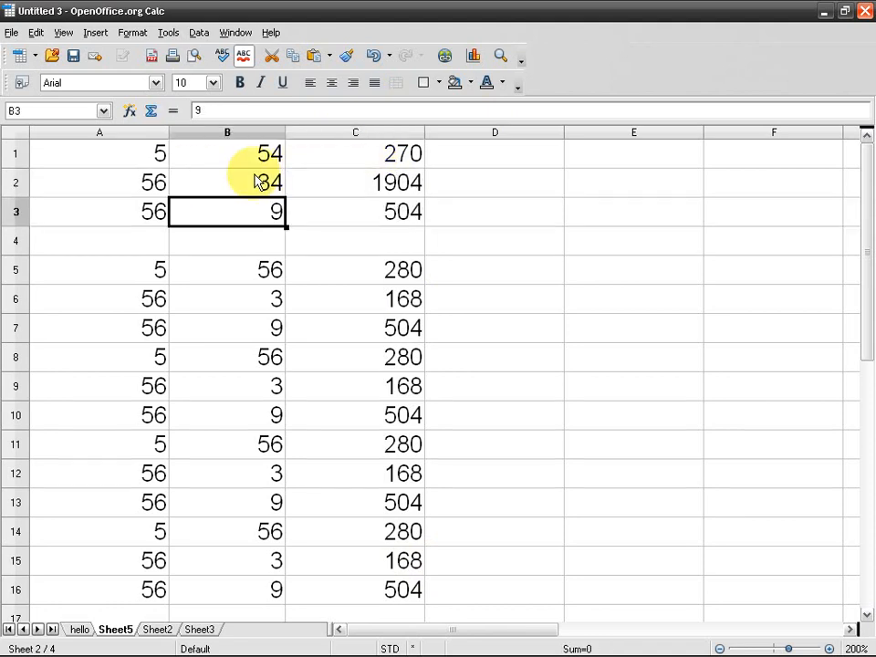
pyautogui.moveTo(365, 269); pyautogui.dragTo(371, 587)
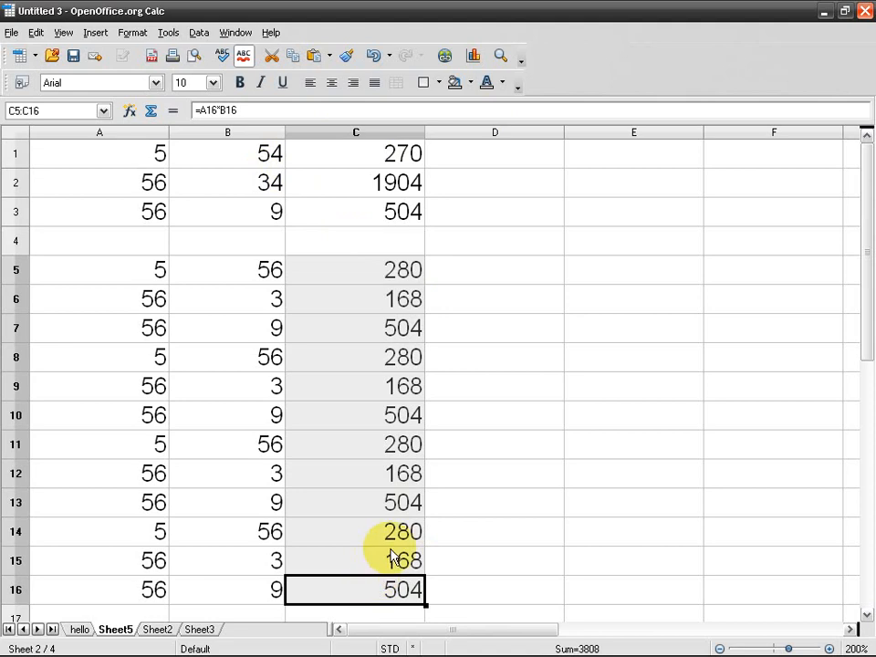
pyautogui.press('Delete')
pyautogui.press('Escape')
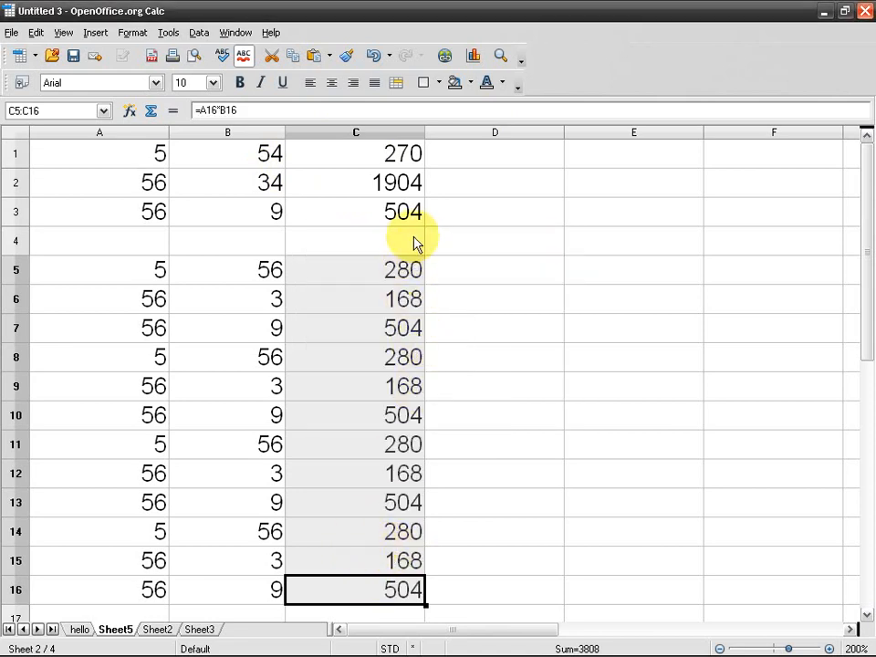
# Delete the empty row 4 and clear the formulas from cells C2:C15
pyautogui.moveTo(370, 163); pyautogui.dragTo(385, 589)
pyautogui.click(11, 241)
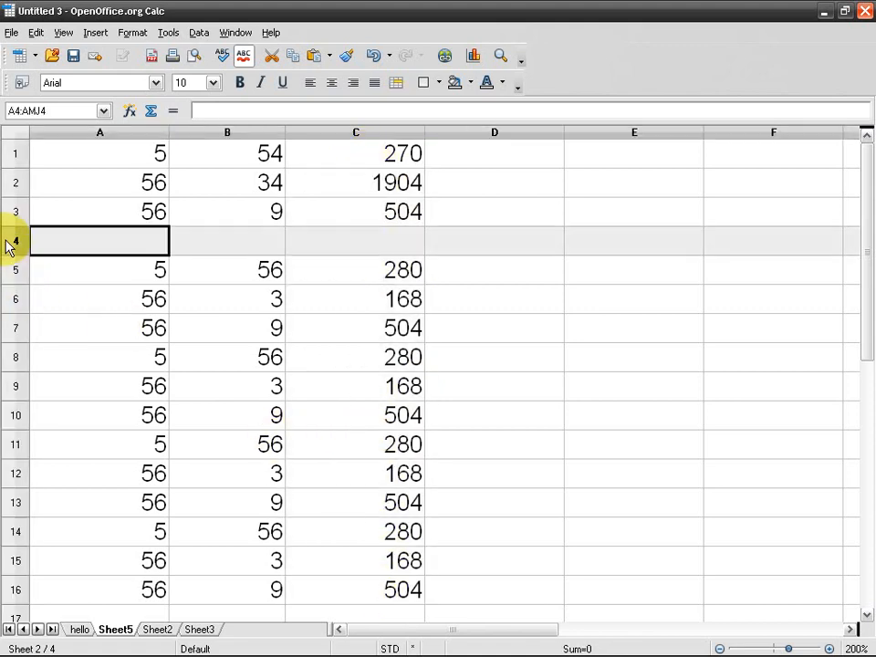
pyautogui.rightClick(8, 243)
pyautogui.click(71, 341)
pyautogui.moveTo(375, 187); pyautogui.dragTo(387, 560)
pyautogui.press('BackSpace')
# Paste the formula from C1 into cells C2:C15 and undo the paste
pyautogui.click(385, 558)
pyautogui.hotkey('ctrl', 'Up')
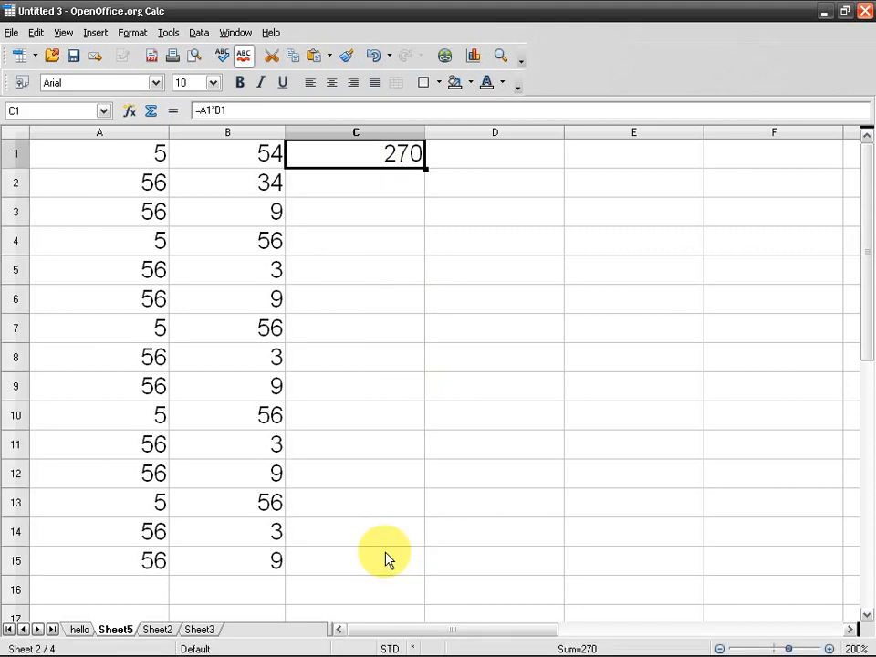
pyautogui.press('Down')
pyautogui.hotkey('shift', 'Down')
pyautogui.hotkey('shift', 'Down')
pyautogui.hotkey('shift', 'Down')
pyautogui.hotkey('shift', 'Down')
pyautogui.hotkey('shift', 'Down')
pyautogui.hotkey('shift', 'Down')
pyautogui.hotkey('shift', 'Down')
pyautogui.hotkey('shift', 'Down')
pyautogui.hotkey('shift', 'Down')
pyautogui.hotkey('shift', 'Down')
pyautogui.hotkey('shift', 'Down')
pyautogui.hotkey('shift', 'Down')
pyautogui.hotkey('shift', 'Down')
pyautogui.hotkey('shift', 'Down')
pyautogui.hotkey('shift', 'Down')
pyautogui.hotkey('shift', 'Up')
pyautogui.hotkey('shift', 'Up')
pyautogui.scroll(1, 592, 436)
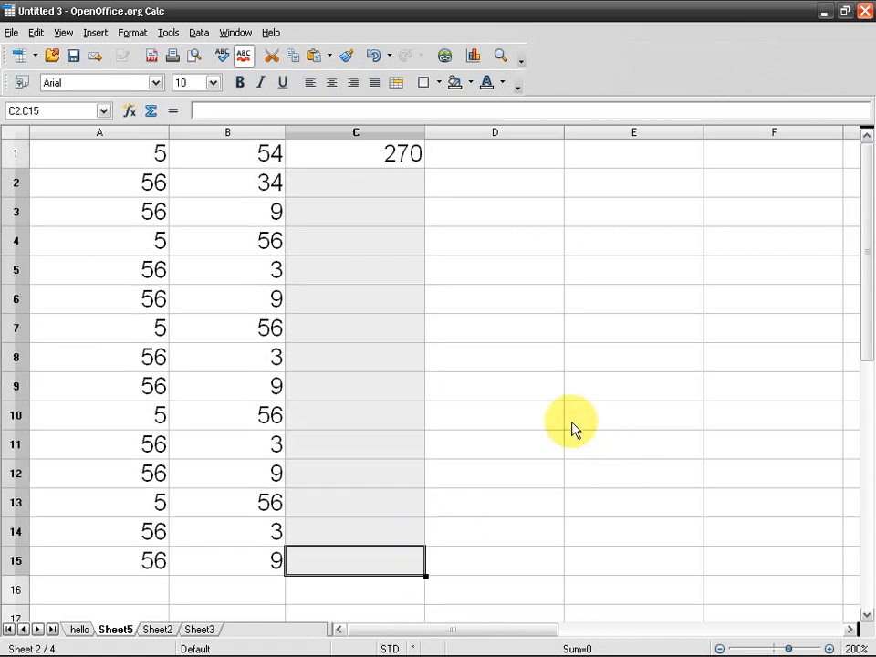
pyautogui.hotkey('ctrl', 'v')
pyautogui.click(373, 56)
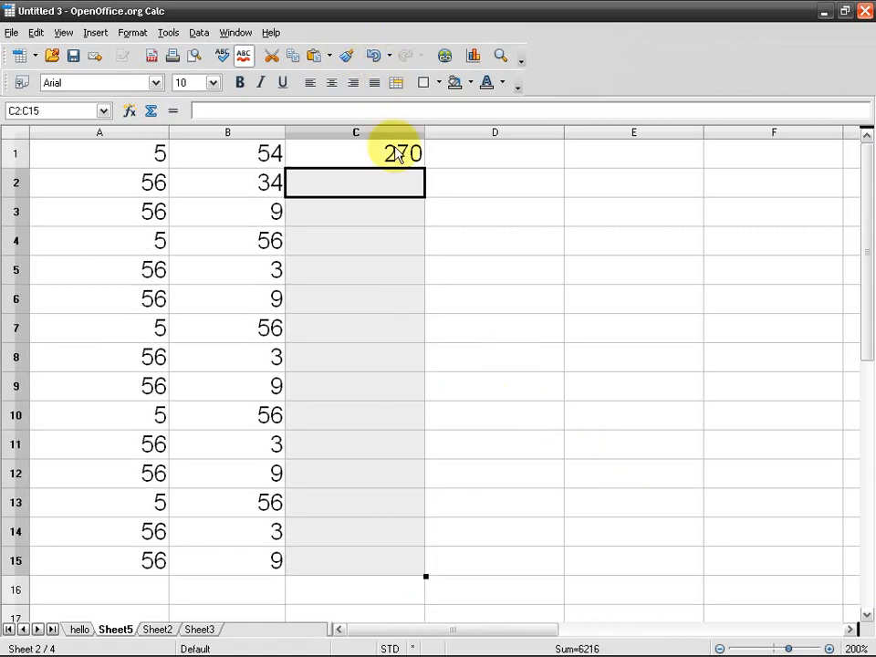
# Fill the formula in C1 down through C15 and clear the copies in C2:C15
pyautogui.click(363, 157)
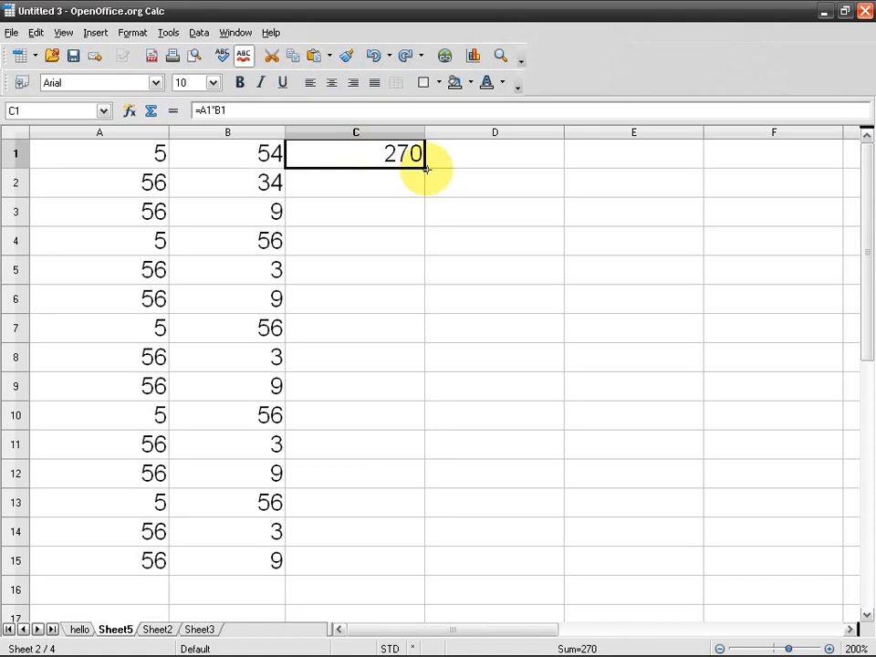
pyautogui.moveTo(426, 169); pyautogui.dragTo(427, 566)
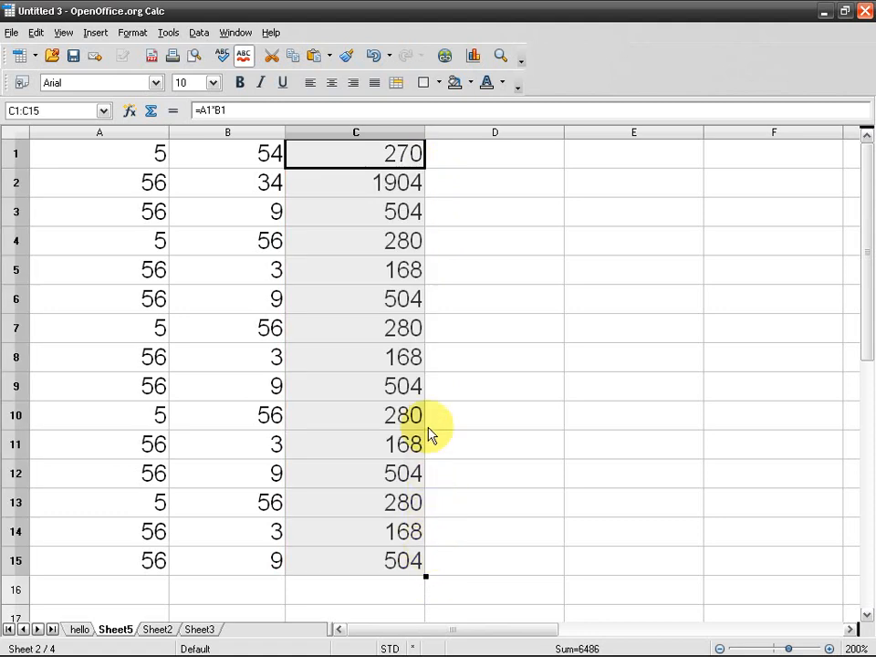
pyautogui.press('Up')
pyautogui.press('Down')
pyautogui.hotkey('ctrl', 'shift', 'Down')
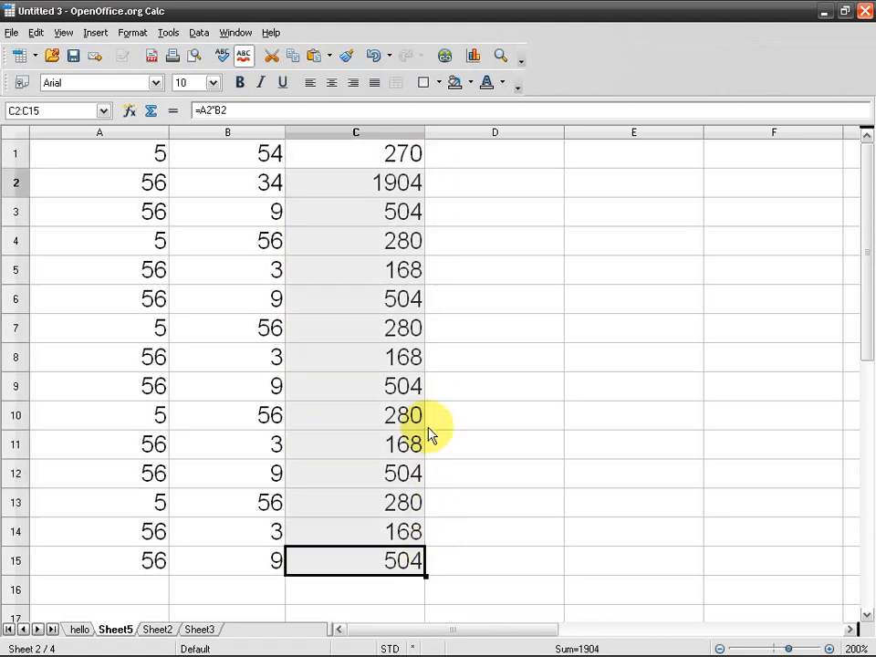
pyautogui.press('BackSpace')
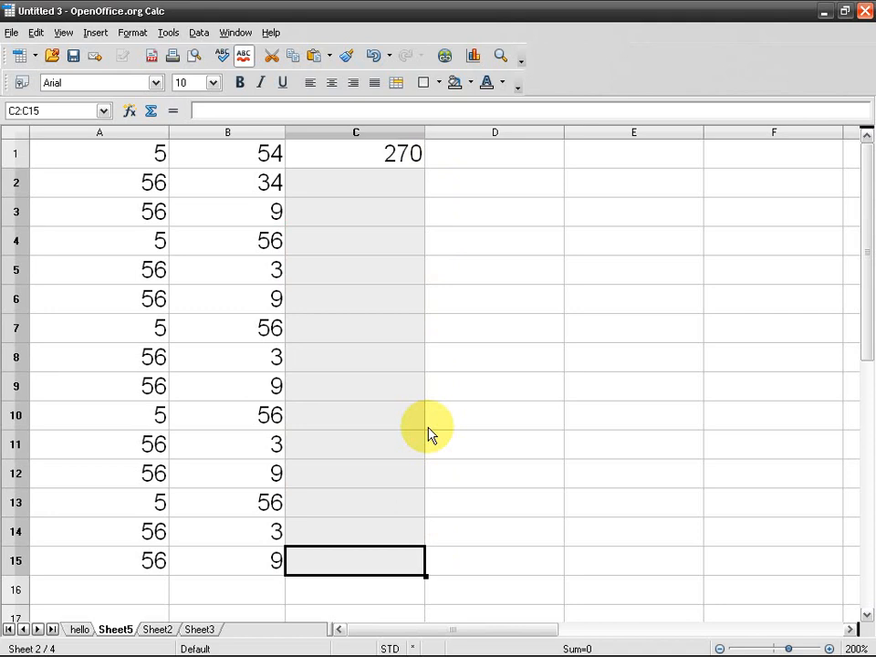
# Fill the formula in C1 down through cell C15 with the fill handle
pyautogui.click(349, 156)
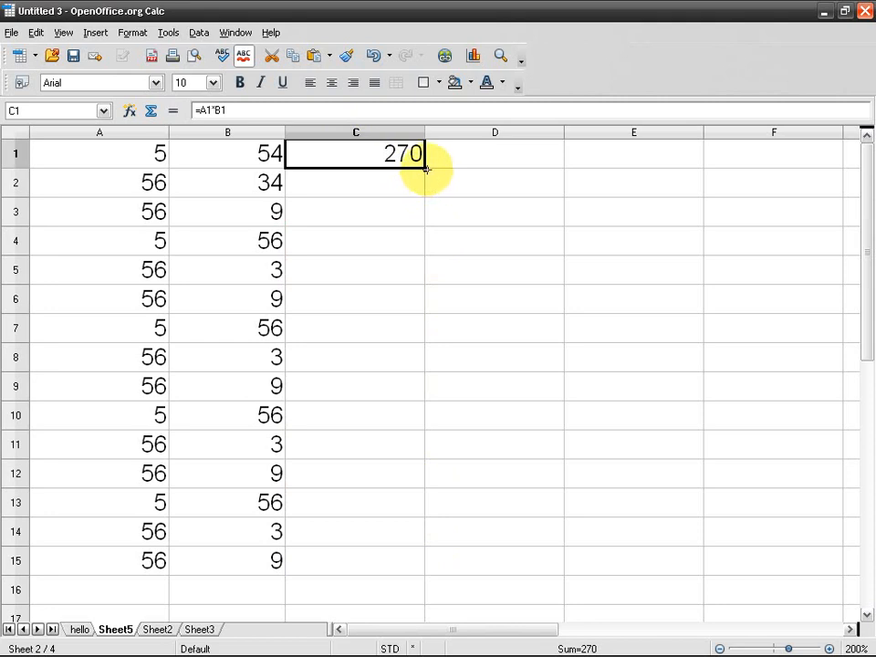
pyautogui.moveTo(425, 169); pyautogui.dragTo(386, 573)
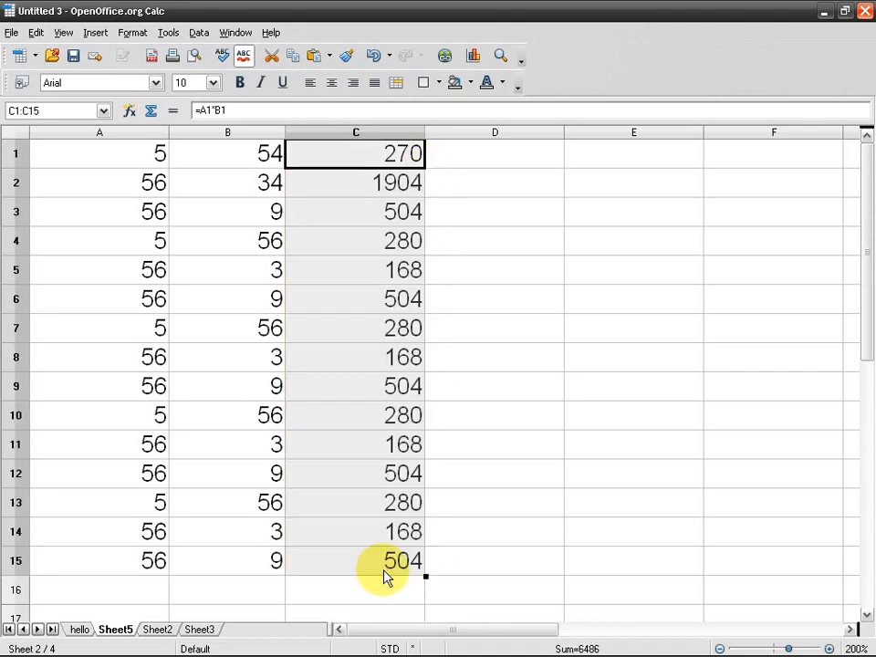
# Enter the text djkfsjkdf in cell D2 and fill it down through D11
pyautogui.click(465, 185)
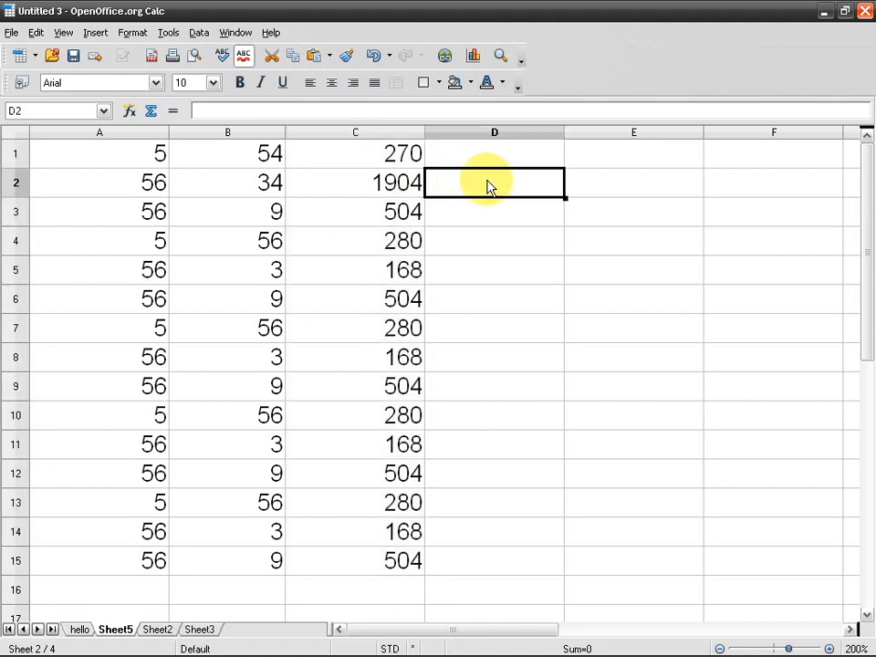
pyautogui.write('djkfsjkdf')
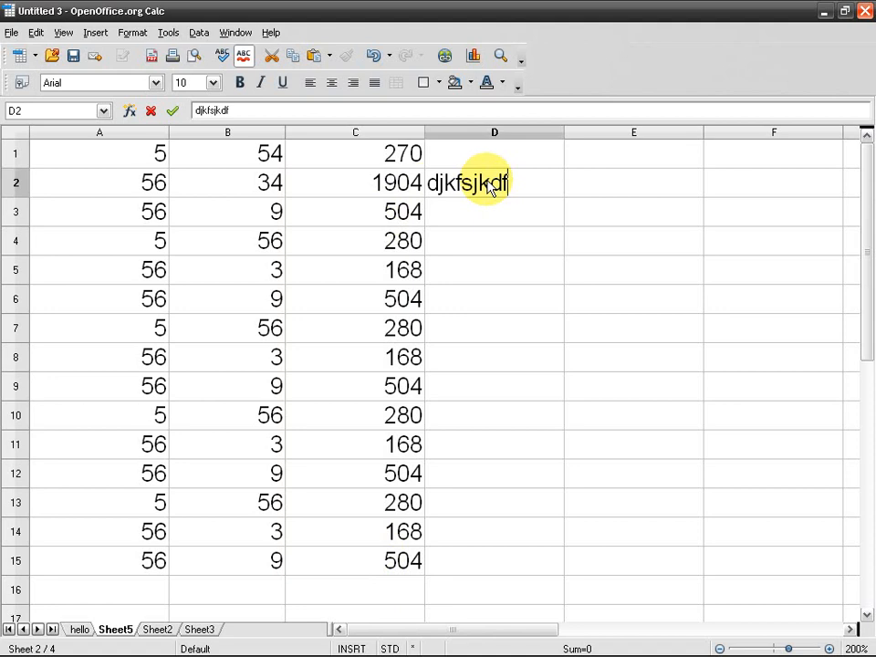
pyautogui.press('Return')
pyautogui.click(480, 186)
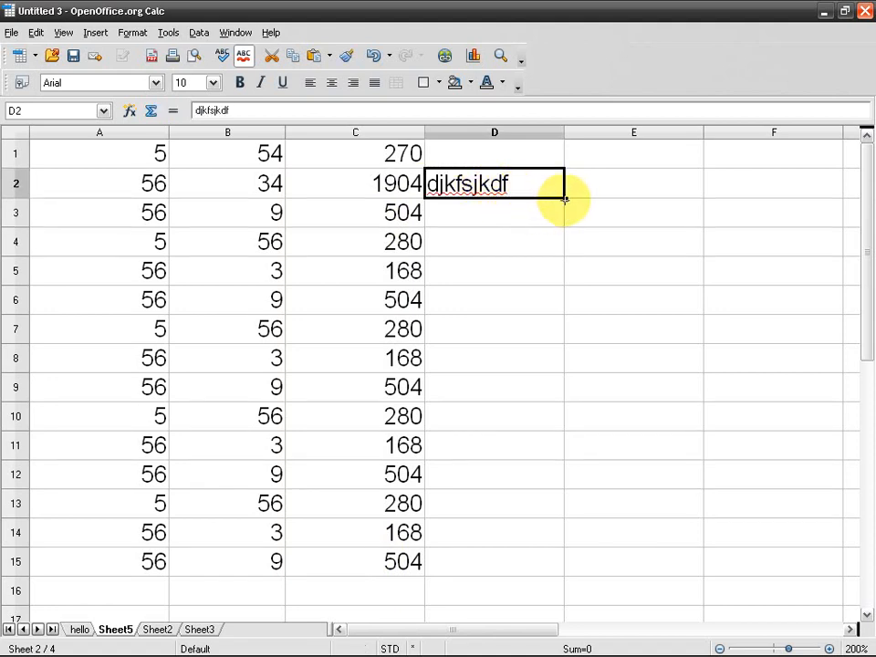
pyautogui.moveTo(564, 199); pyautogui.dragTo(563, 466)
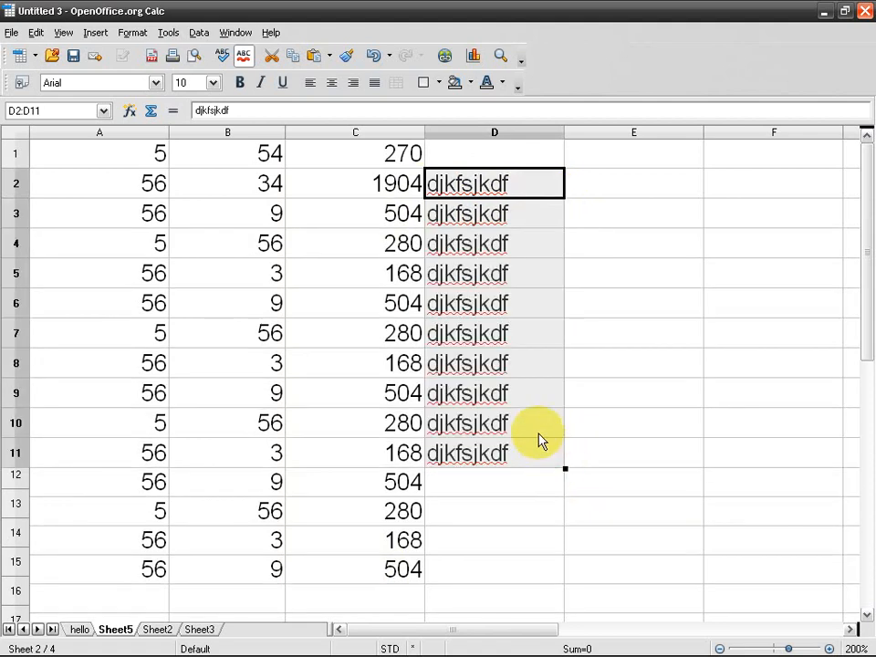
pyautogui.click(505, 209)
pyautogui.click(501, 188)
pyautogui.moveTo(502, 213); pyautogui.dragTo(467, 445)
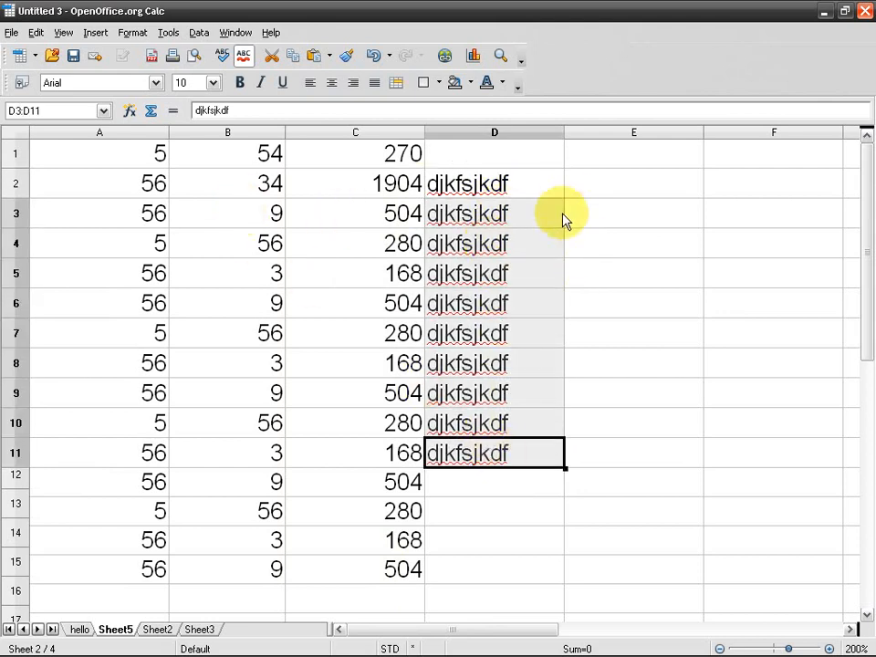
# Enter 1 in cell E2 and fill the number series down through E15, narrowing column E
pyautogui.click(575, 191)
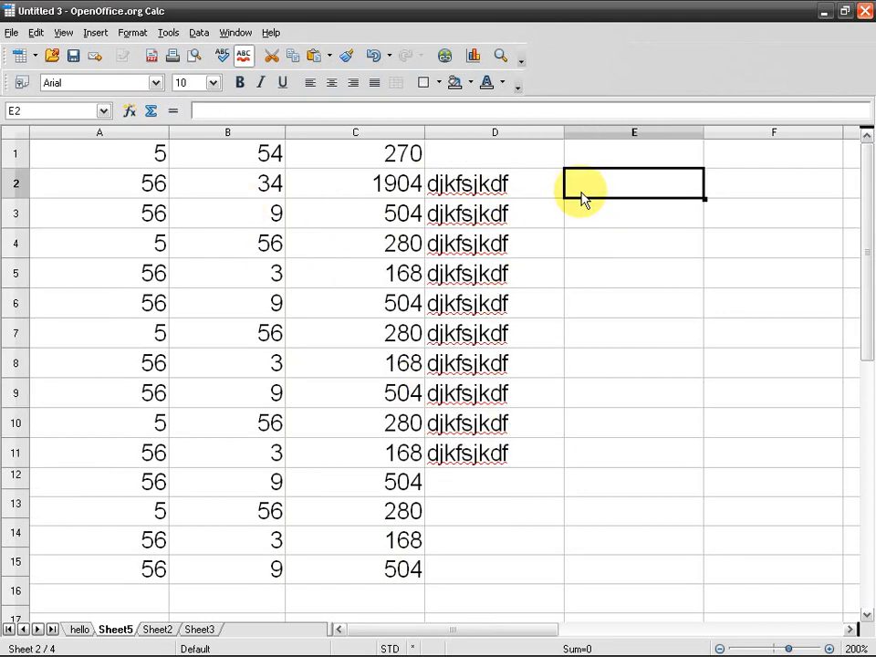
pyautogui.write('1')
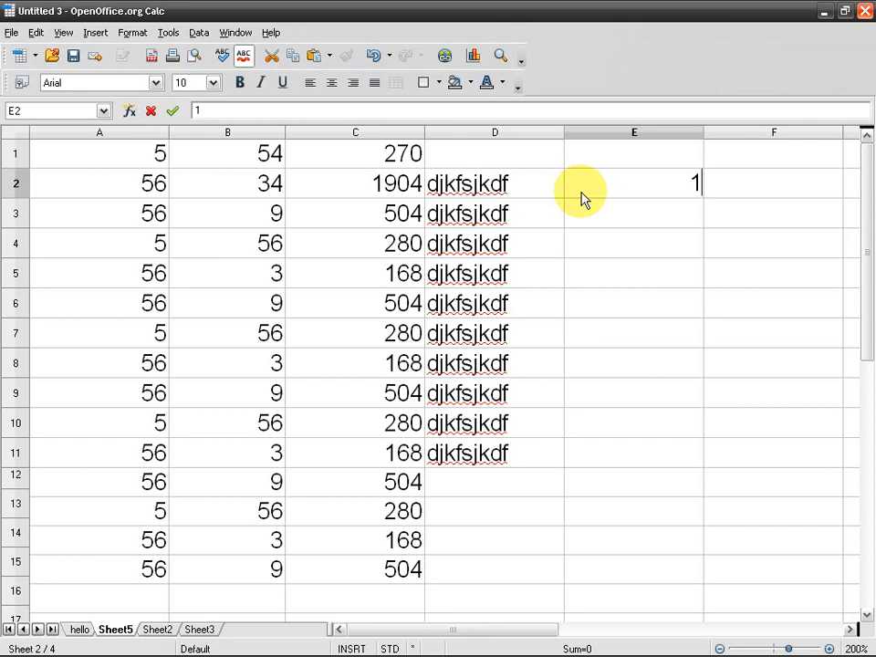
pyautogui.press('Return')
pyautogui.moveTo(703, 140); pyautogui.dragTo(667, 139)
pyautogui.click(612, 189)
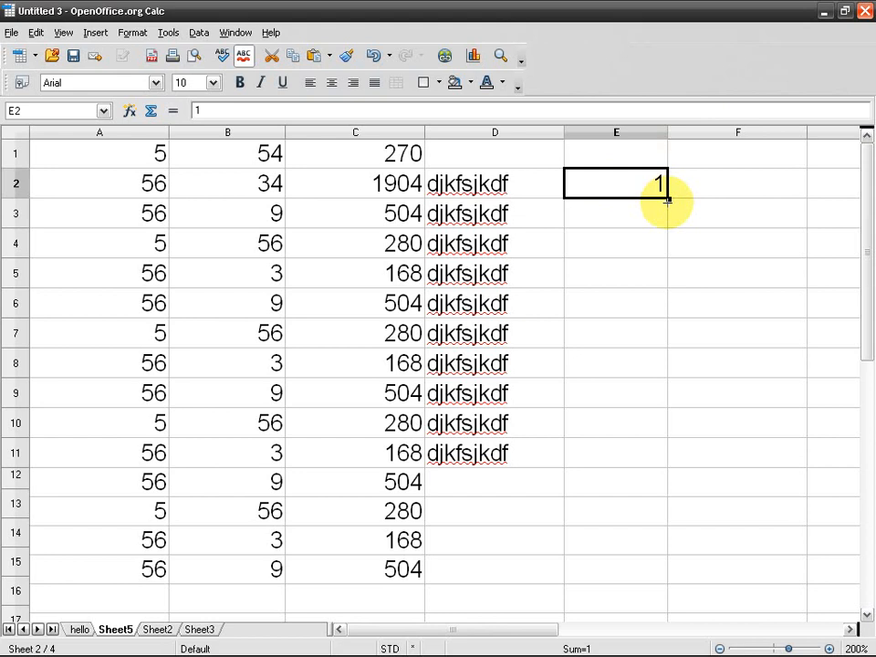
pyautogui.moveTo(667, 198); pyautogui.dragTo(641, 570)
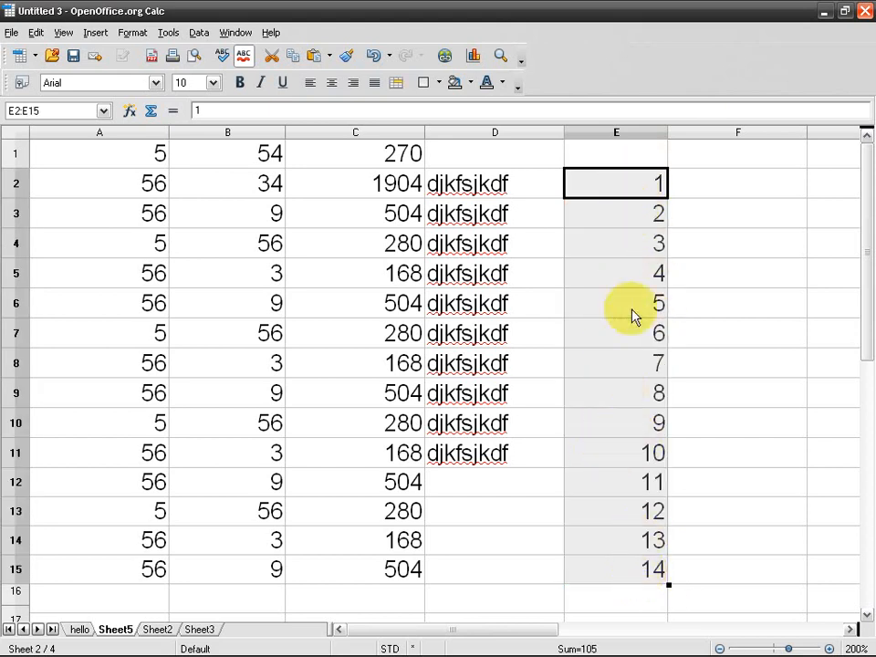
# Set cell E2 to 5 and fill the number series down through E15, narrowing column D
pyautogui.click(626, 186)
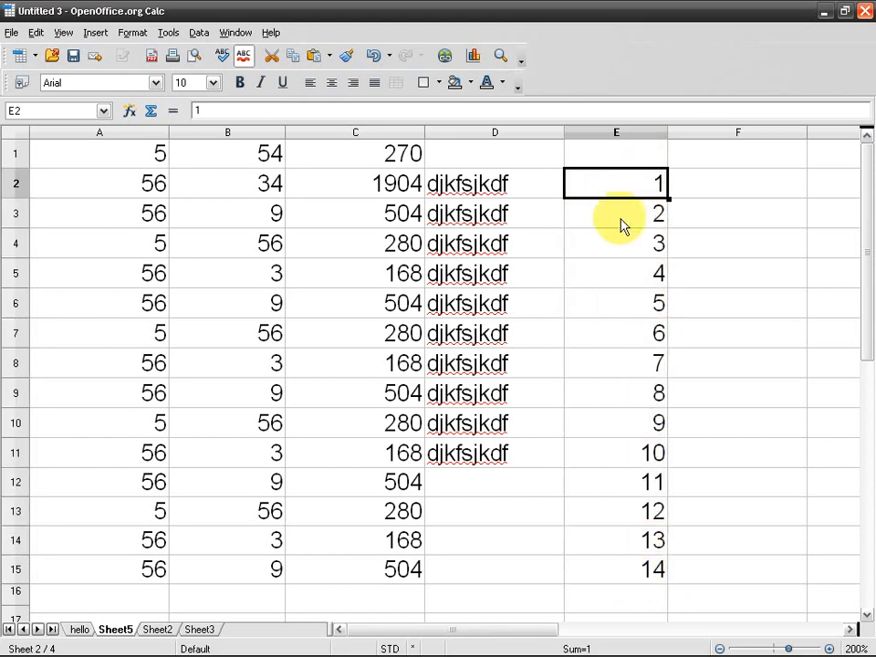
pyautogui.moveTo(564, 133); pyautogui.dragTo(550, 133)
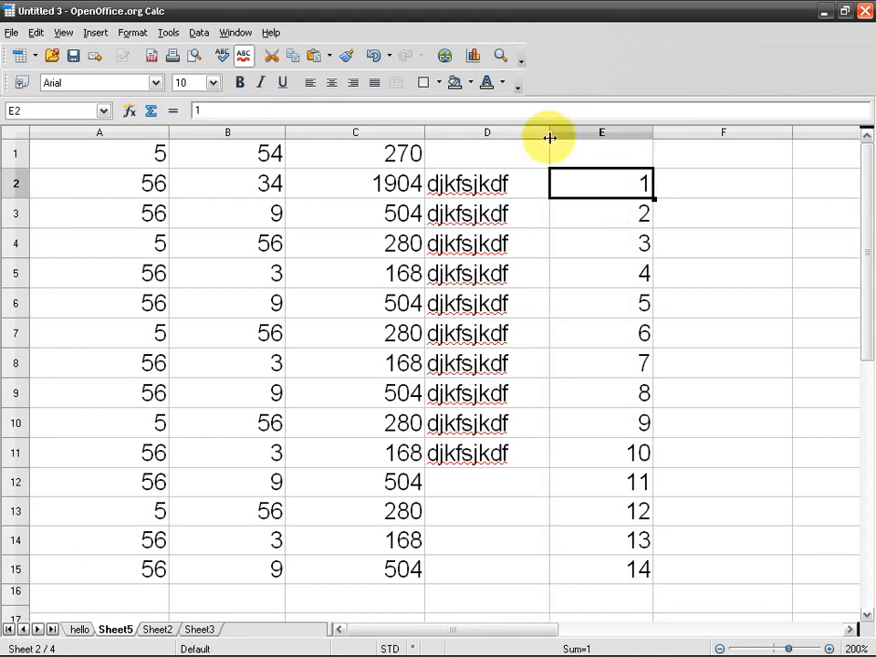
pyautogui.write('5')
pyautogui.press('Return')
pyautogui.click(595, 189)
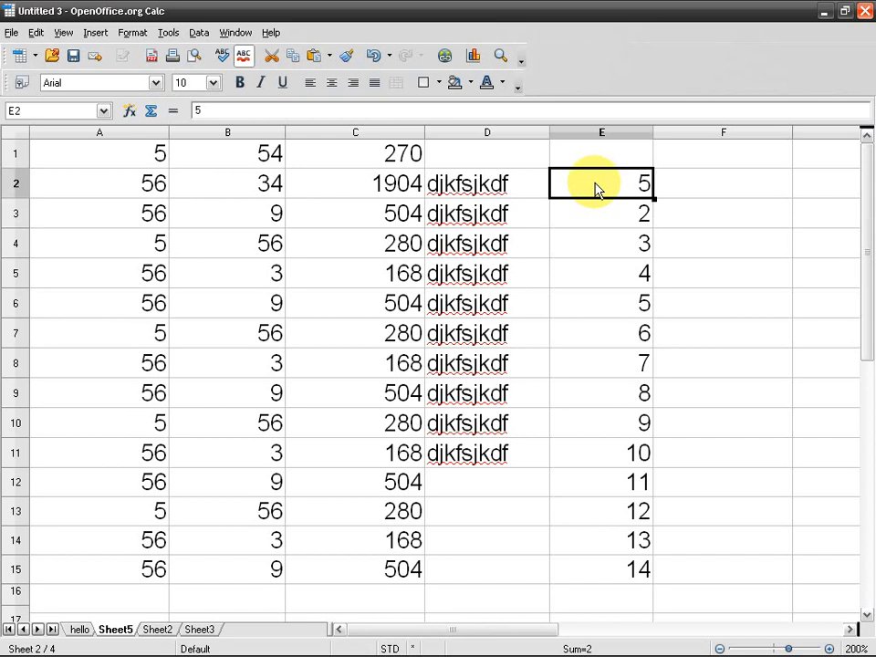
pyautogui.moveTo(654, 197); pyautogui.dragTo(655, 578)
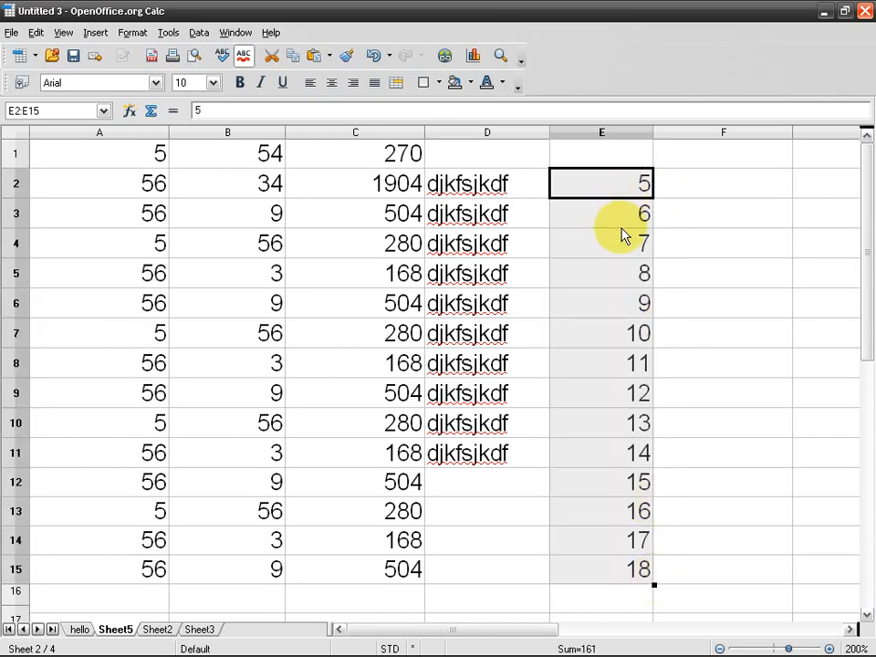
# Set cell E2 to 20 and fill the number series down through E15
pyautogui.click(614, 223)
pyautogui.click(600, 189)
pyautogui.write('20')
pyautogui.press('Return')
pyautogui.click(604, 196)
pyautogui.moveTo(654, 198); pyautogui.dragTo(643, 566)
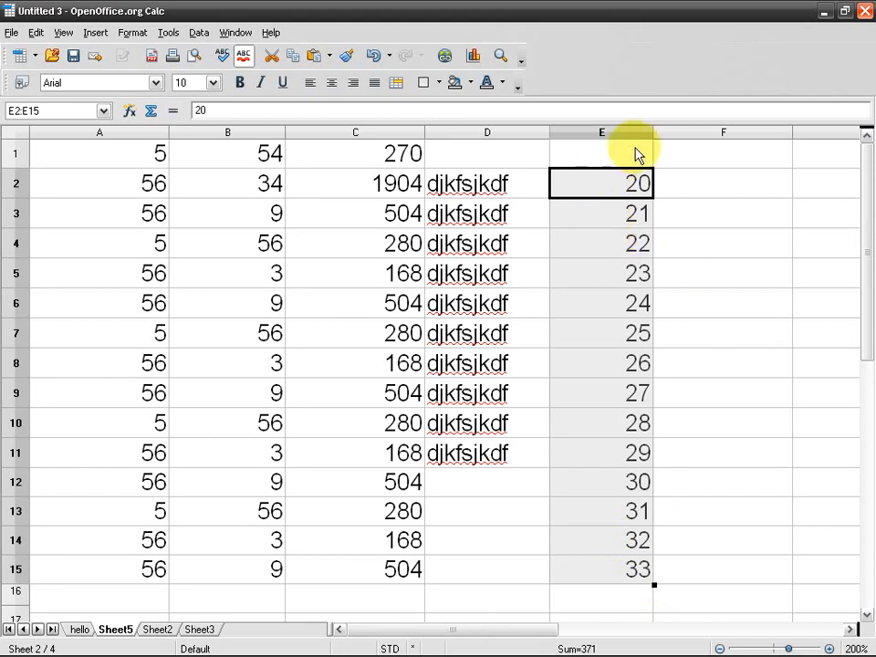
# Narrow column E further, set cell E2 to 20.5 and fill the series down through E15
pyautogui.moveTo(655, 133); pyautogui.dragTo(631, 136)
pyautogui.click(645, 202)
pyautogui.click(590, 189)
pyautogui.doubleClick(590, 189)
pyautogui.write('.5')
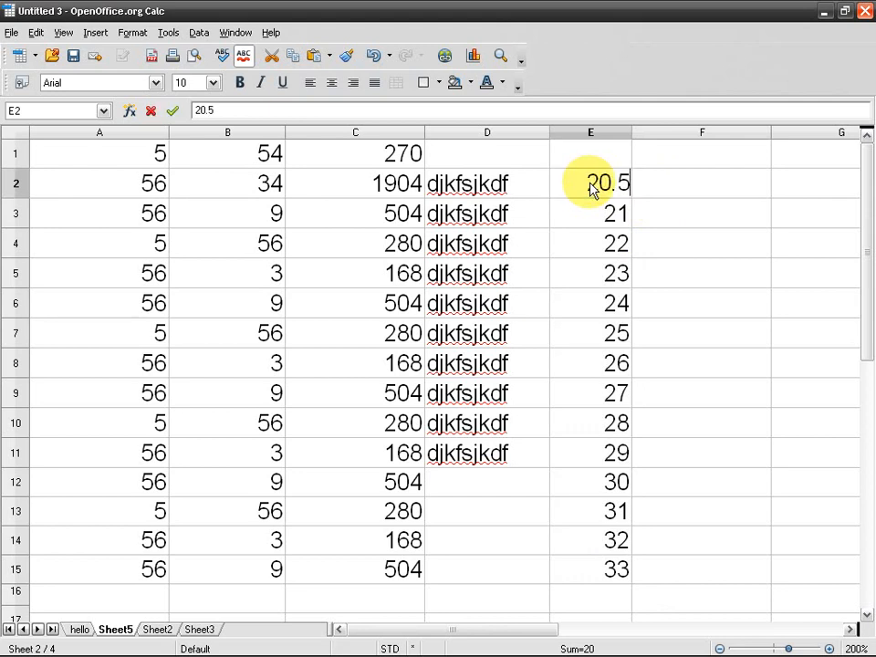
pyautogui.press('Return')
pyautogui.click(590, 187)
pyautogui.moveTo(630, 198); pyautogui.dragTo(617, 571)
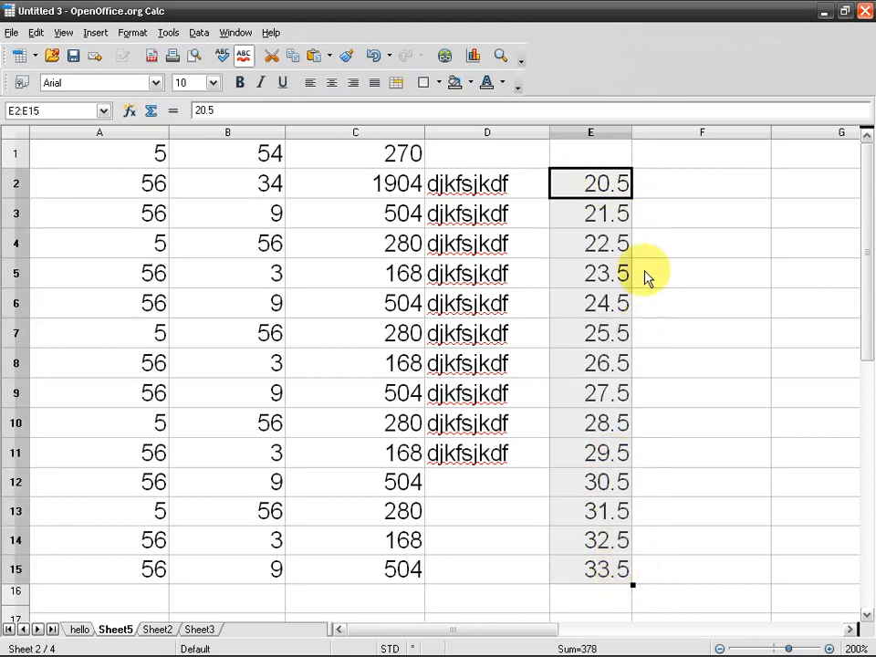
# Enter the values 1, 3, 5, 7 and 8 in cells E2 through E6
pyautogui.click(615, 197)
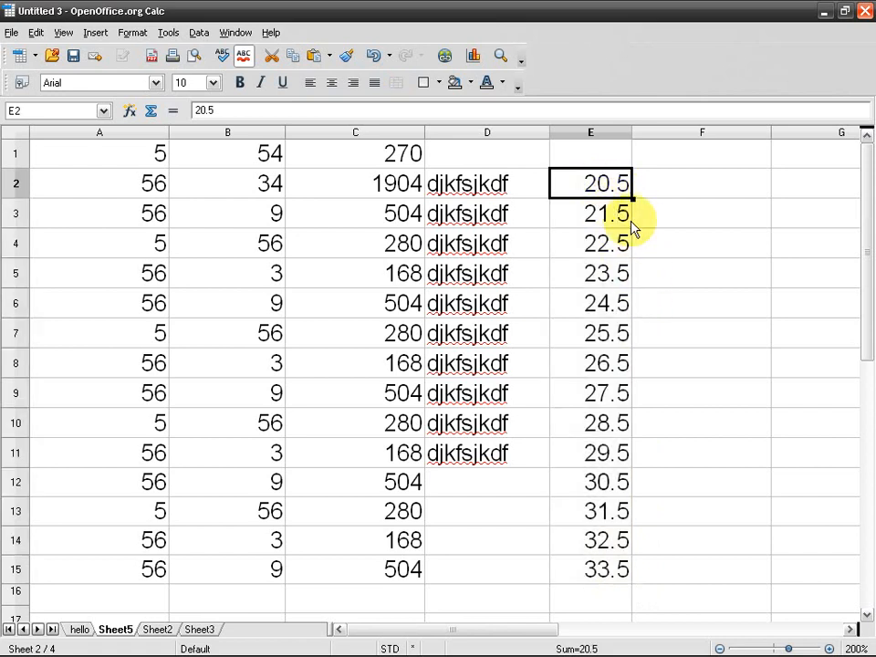
pyautogui.write('1')
pyautogui.press('Return')
pyautogui.write('3')
pyautogui.press('Return')
pyautogui.write('5')
pyautogui.press('Return')
pyautogui.write('7')
pyautogui.press('Return')
pyautogui.write('8')
pyautogui.press('Return')
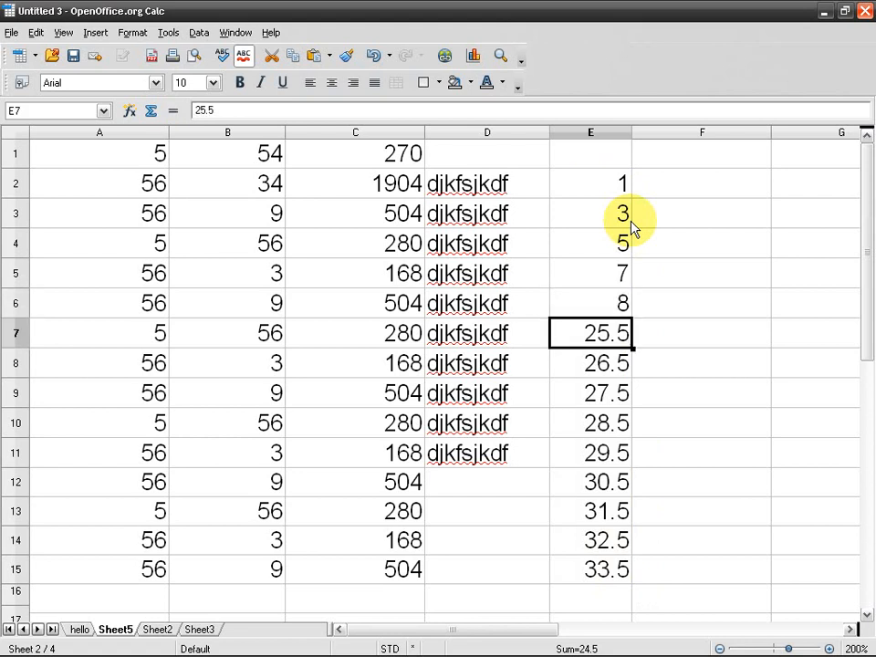
# Clear cells E6:E15 and fill the number series from E2 alone down through E11
pyautogui.moveTo(593, 303); pyautogui.dragTo(584, 579)
pyautogui.press('BackSpace')
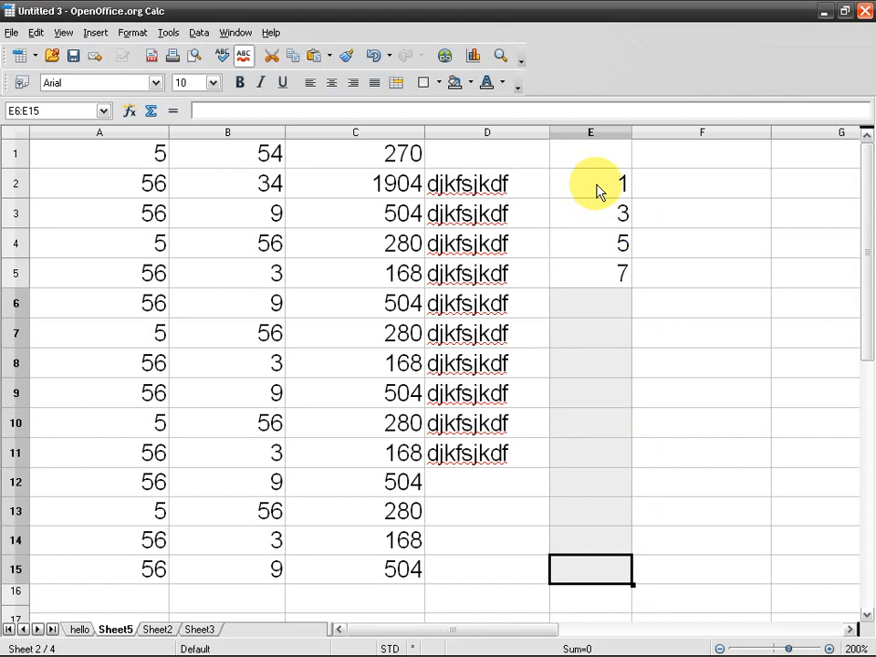
pyautogui.click(624, 193)
pyautogui.moveTo(631, 199); pyautogui.dragTo(611, 456)
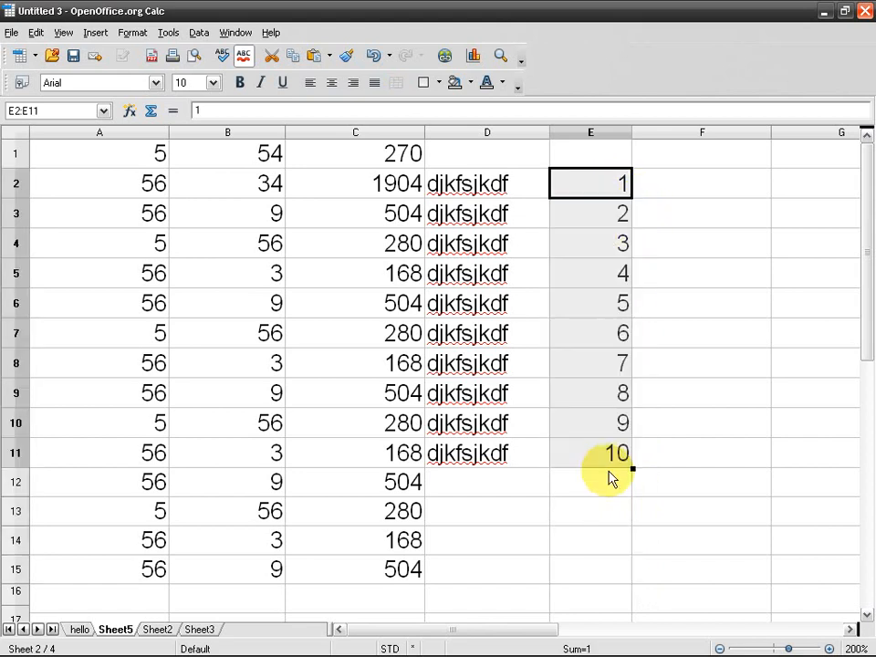
# Clear cells E3:E11 and enter 3 in cell E3
pyautogui.click(592, 197)
pyautogui.moveTo(593, 213); pyautogui.dragTo(592, 466)
pyautogui.press('Delete')
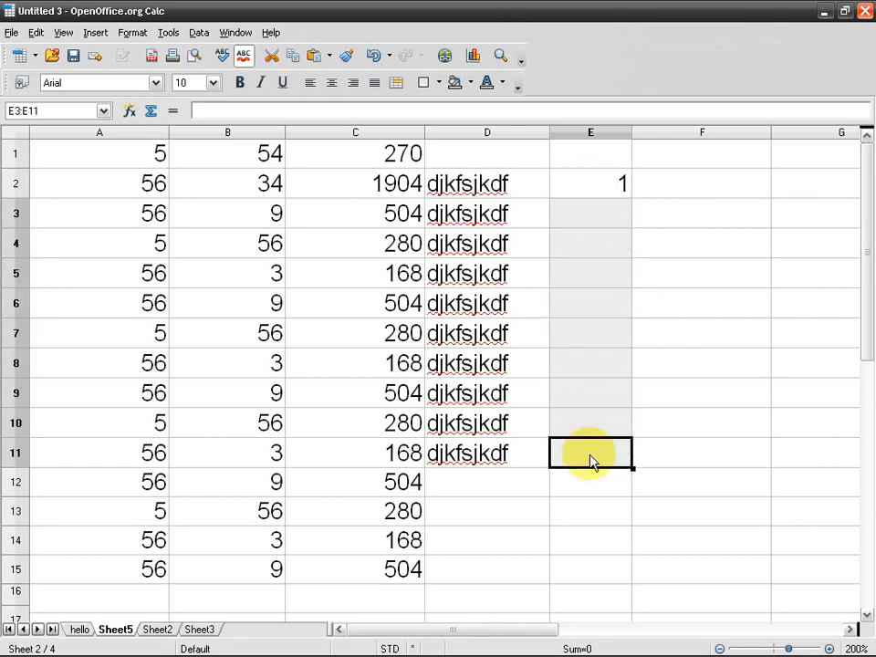
pyautogui.click(602, 219)
pyautogui.write('3')
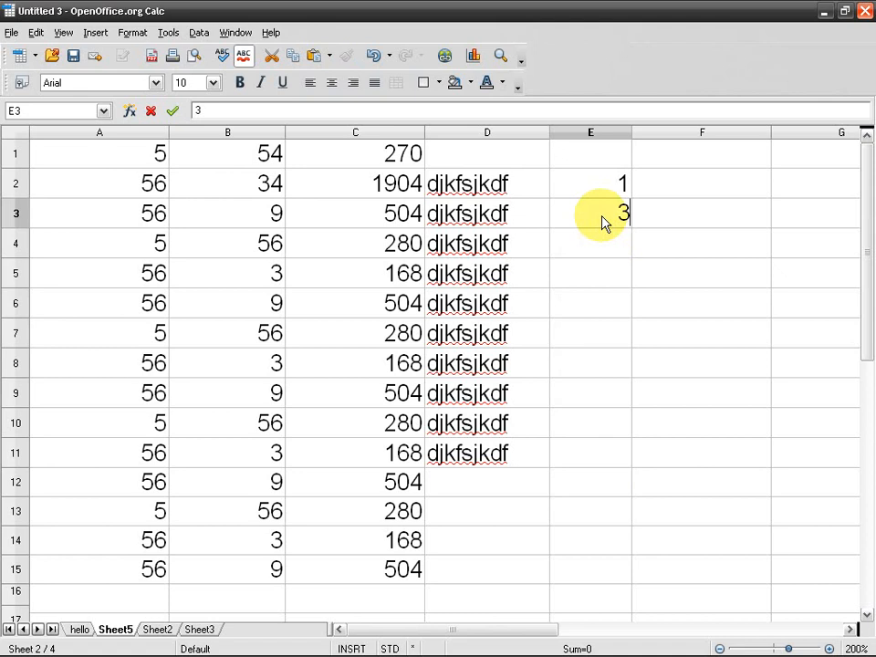
pyautogui.press('Return')
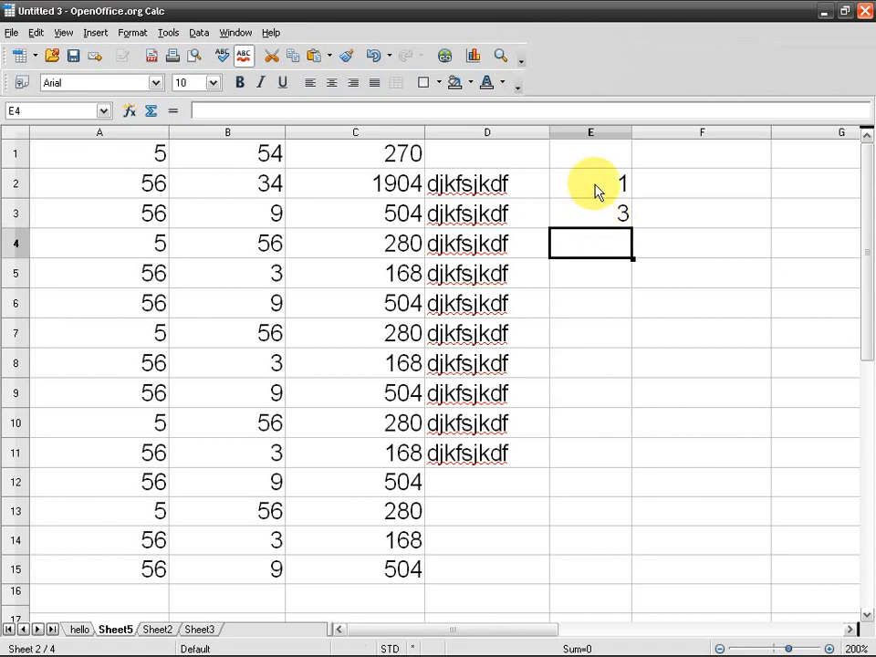
# Fill the number series from the pair E2:E3 down through E14
pyautogui.moveTo(597, 192); pyautogui.dragTo(598, 214)
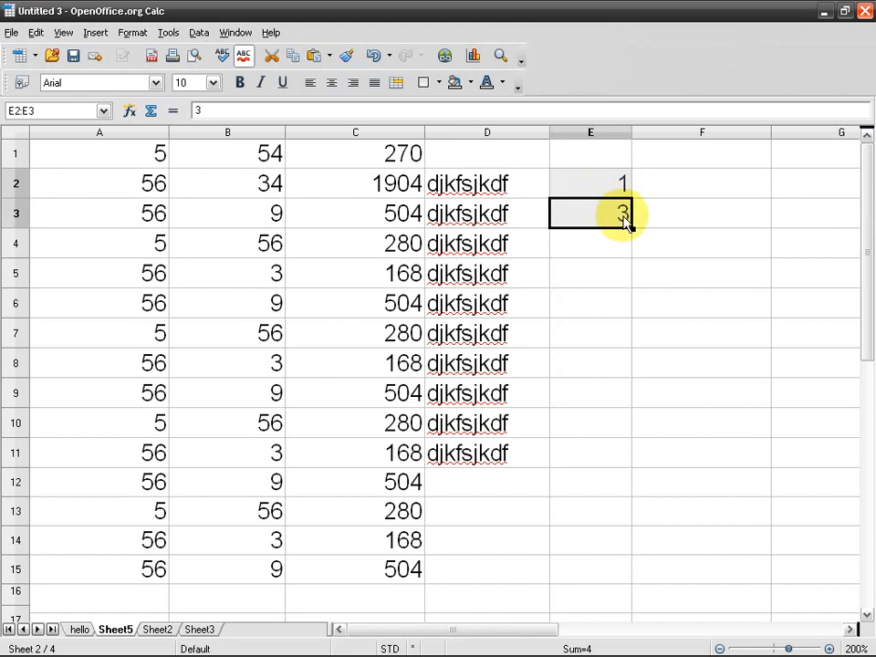
pyautogui.moveTo(597, 182); pyautogui.dragTo(591, 220)
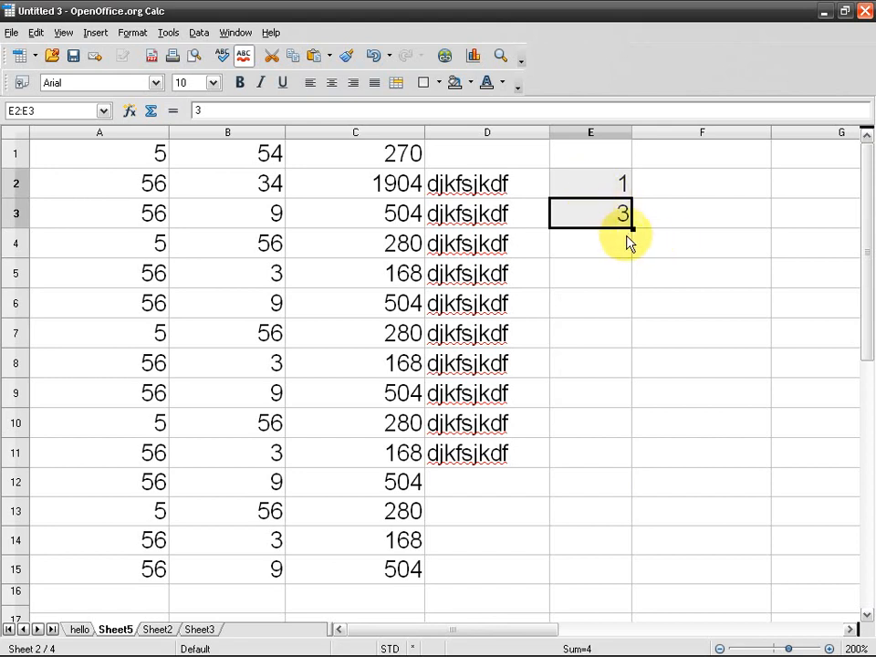
pyautogui.moveTo(630, 226); pyautogui.dragTo(601, 552)
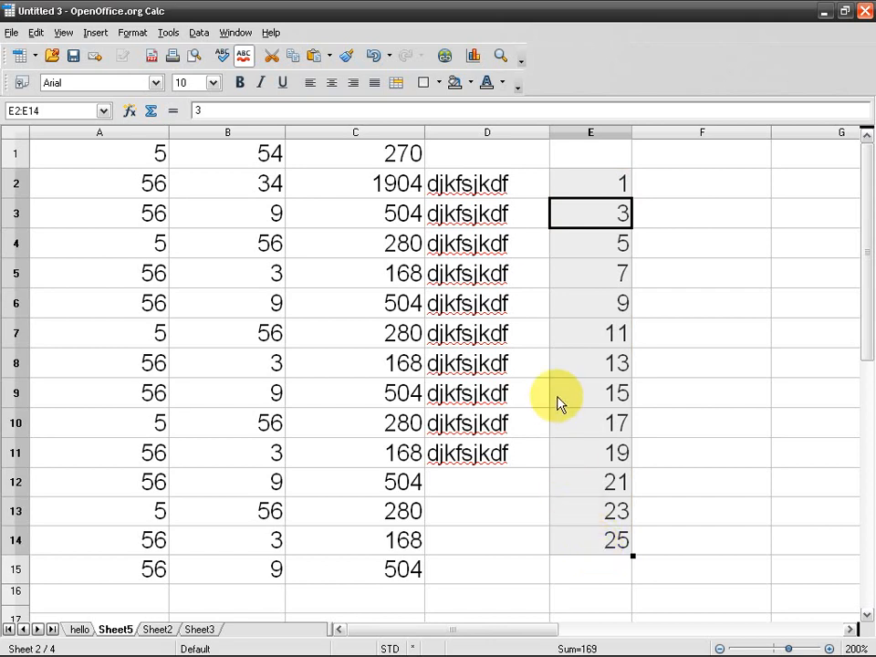
# Set cell E3 to 4 and fill the series from E2:E3 down through E14
pyautogui.click(604, 225)
pyautogui.write('4')
pyautogui.press('Return')
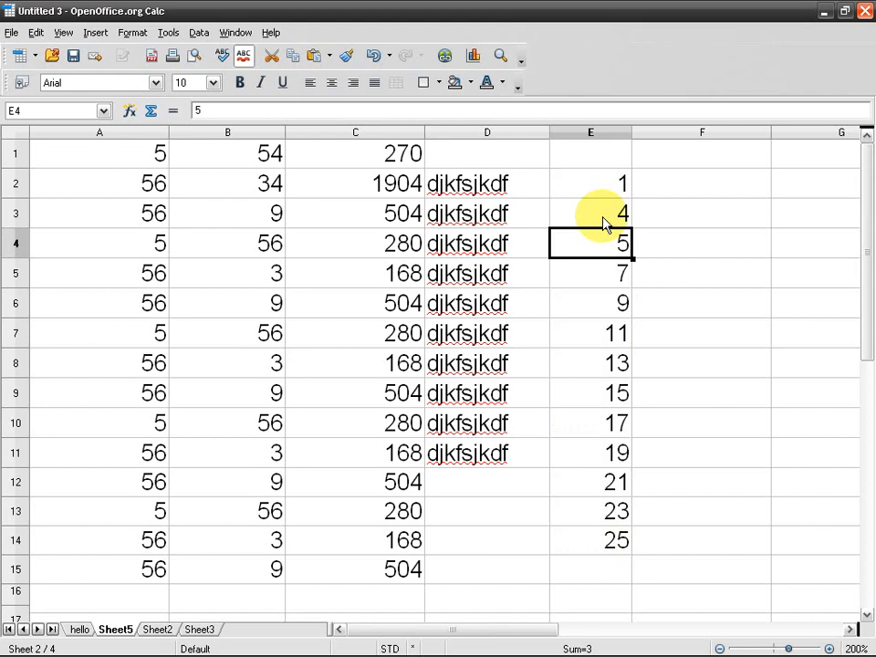
pyautogui.moveTo(613, 194); pyautogui.dragTo(629, 548)
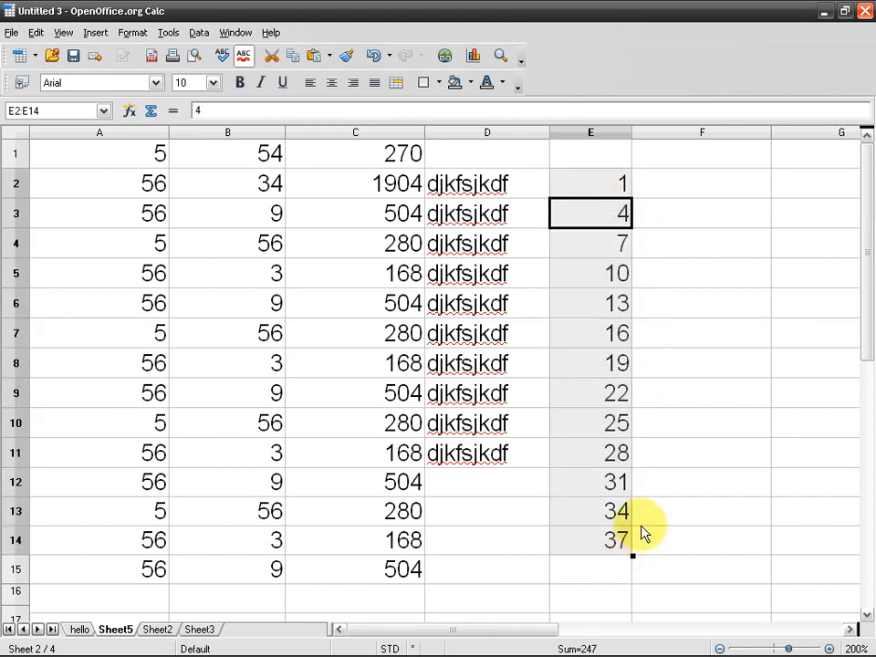
pyautogui.moveTo(612, 186)
pyautogui.mouseDown()
pyautogui.moveTo(604, 216)
pyautogui.moveTo(637, 234)
pyautogui.moveTo(618, 512)
pyautogui.moveTo(618, 548)
pyautogui.moveTo(626, 551)
pyautogui.mouseUp()
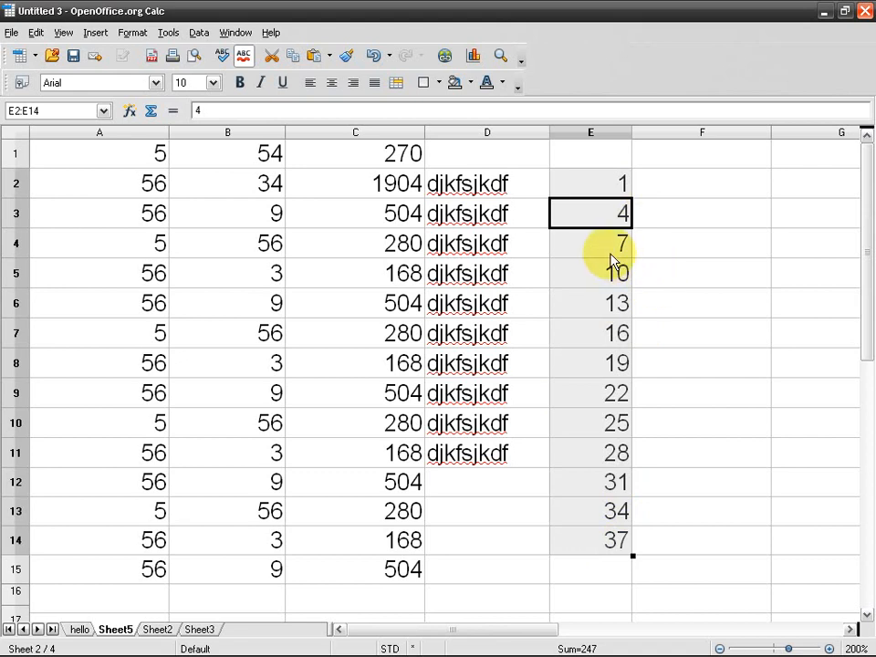
# Enter the text "ghgjh" in cell F2 and fill it down through F10
pyautogui.click(645, 195)
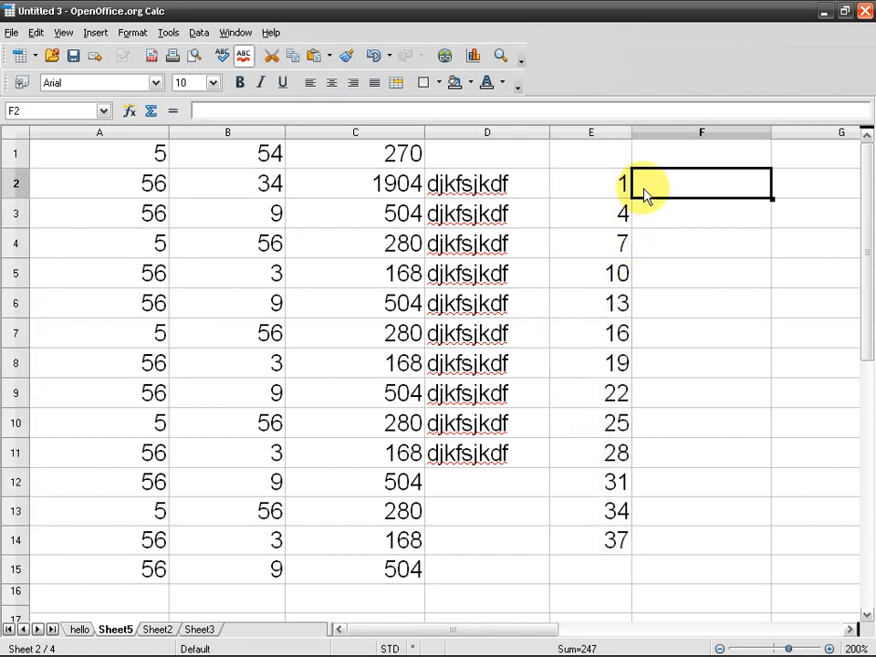
pyautogui.write('ghgih')
pyautogui.press('Return')
pyautogui.click(666, 196)
pyautogui.moveTo(771, 199); pyautogui.dragTo(774, 441)
# Delete the text in cells D2:D11 and go to cell D1
pyautogui.moveTo(479, 184); pyautogui.dragTo(490, 463)
pyautogui.press('BackSpace')
pyautogui.press('Up')
pyautogui.press('Up')
pyautogui.press('Up')
pyautogui.press('Up')
pyautogui.press('Up')
pyautogui.press('Up')
pyautogui.press('Up')
pyautogui.press('Up')
pyautogui.press('Up')
pyautogui.press('Up')
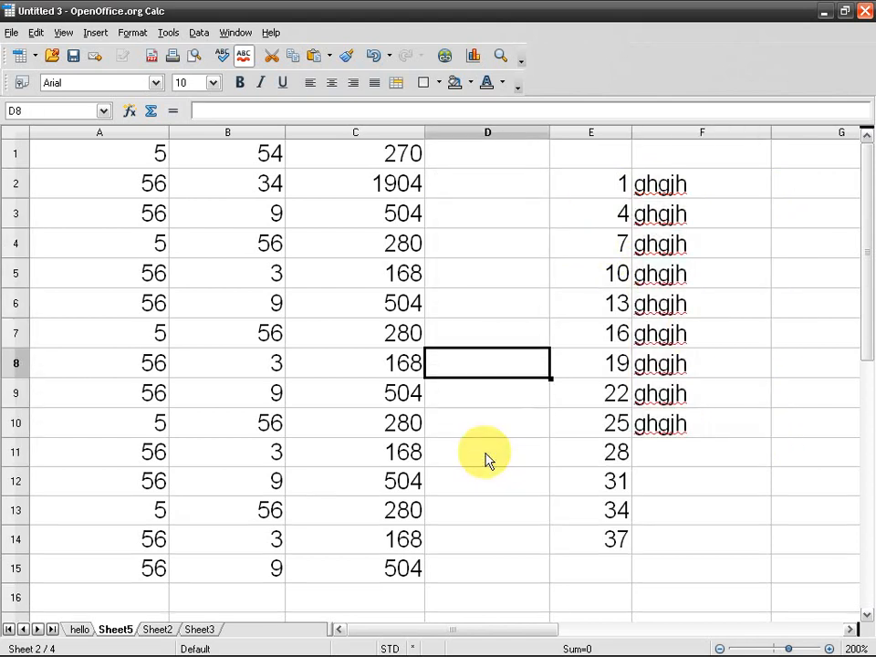
# Enter "ghfgh" in D1 and "iououy" in D2, and fill the pair down through D11
pyautogui.write('ghfgh')
pyautogui.press('Return')
pyautogui.write('fght')
pyautogui.press('BackSpace')
pyautogui.press('BackSpace')
pyautogui.press('BackSpace')
pyautogui.press('BackSpace')
pyautogui.write('iououy')
pyautogui.press('Return')
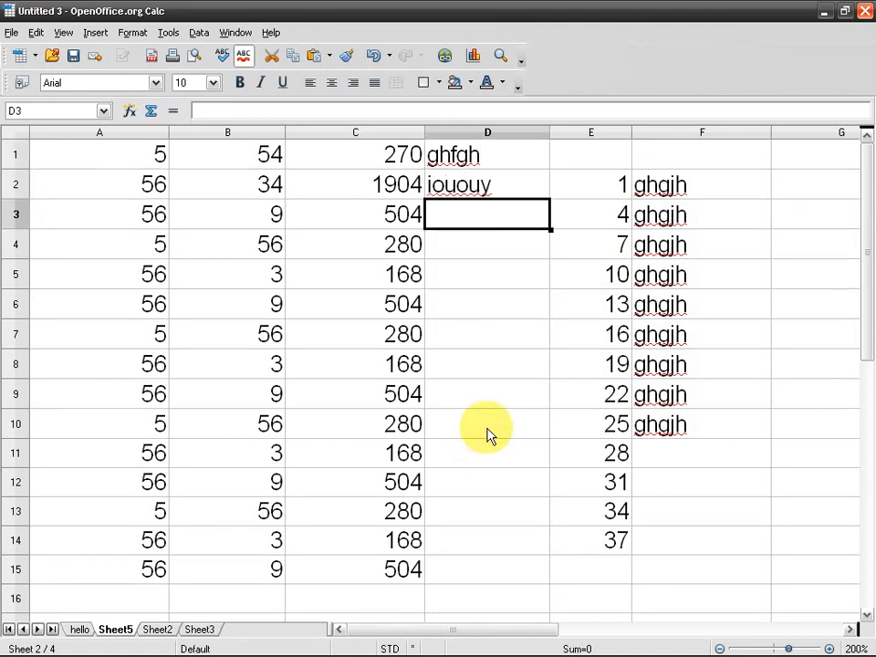
pyautogui.moveTo(508, 162); pyautogui.dragTo(545, 226)
pyautogui.moveTo(551, 466); pyautogui.dragTo(551, 462)
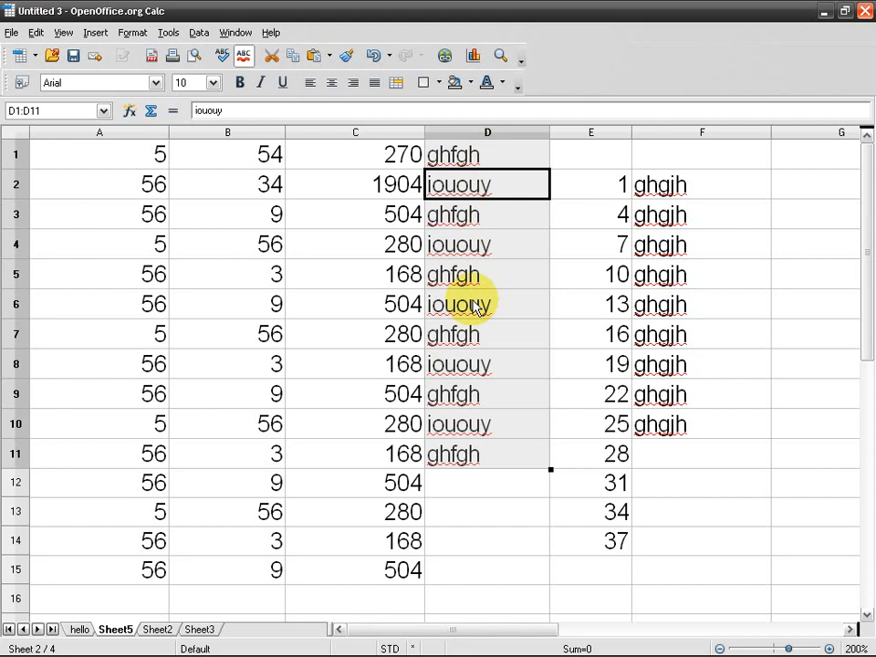
# Replace the text in D1:D11 with a date series filled down from 10/10 in D1
pyautogui.press('Delete')
pyautogui.click(489, 163)
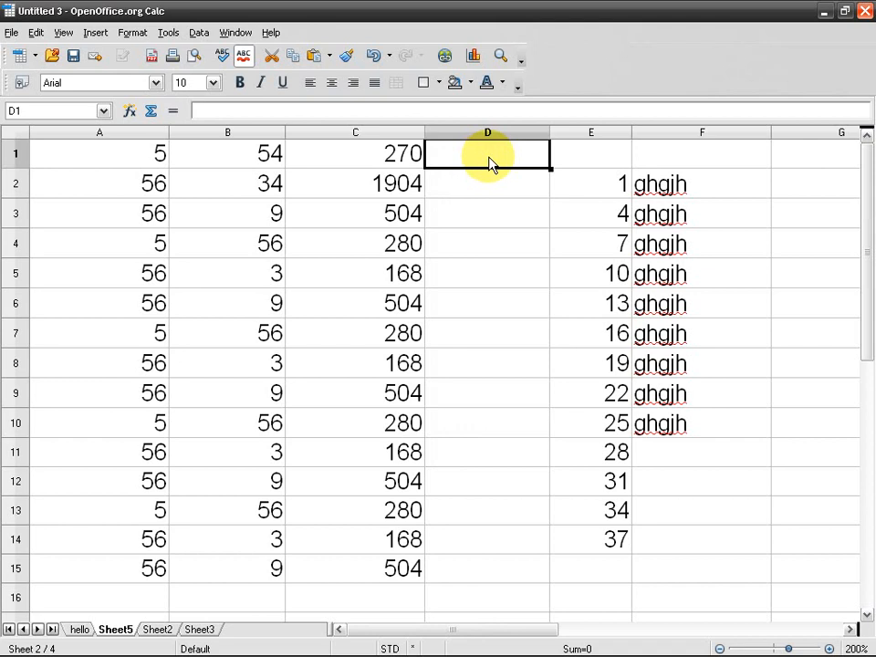
pyautogui.write('10/10')
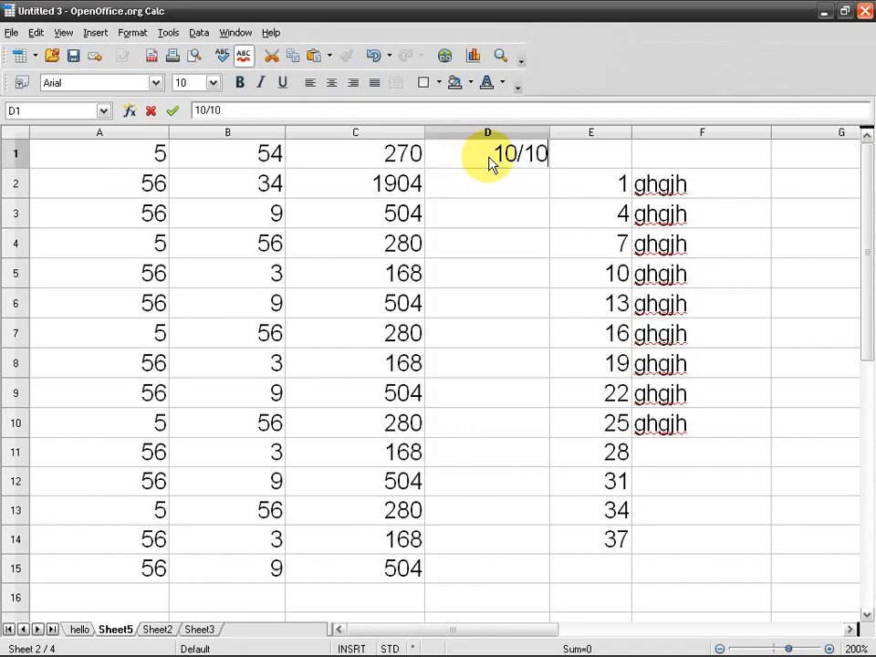
pyautogui.press('Return')
pyautogui.click(492, 162)
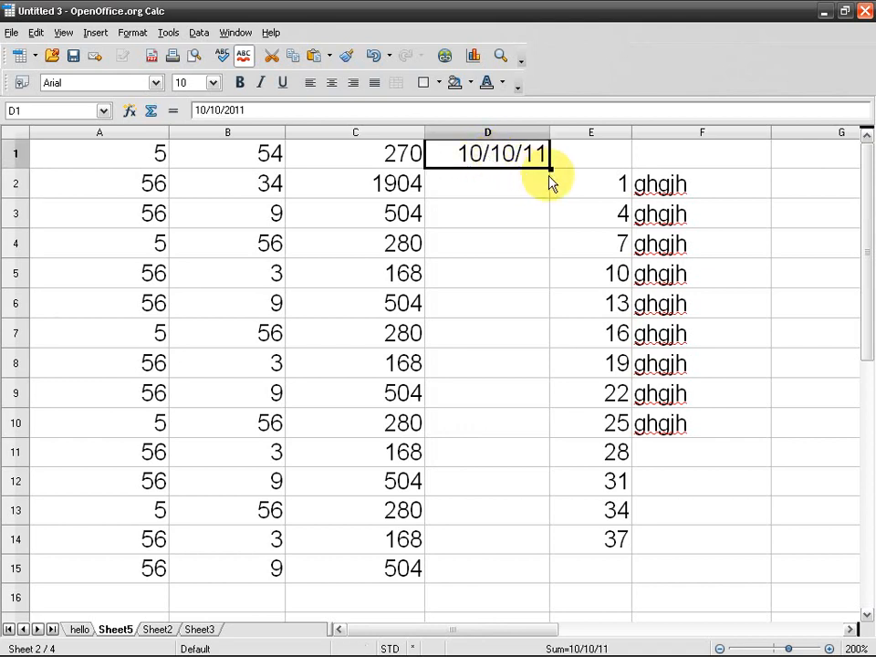
pyautogui.moveTo(552, 170); pyautogui.dragTo(565, 467)
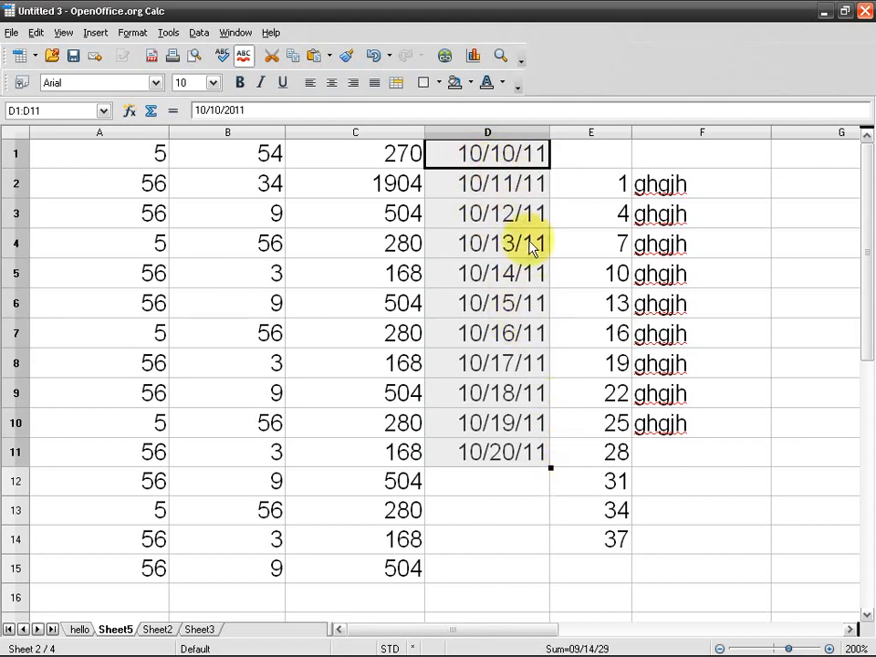
# Enter the time 10:25 AM in cell D13 and widen column D to fit it
pyautogui.scroll(-2, 512, 397)
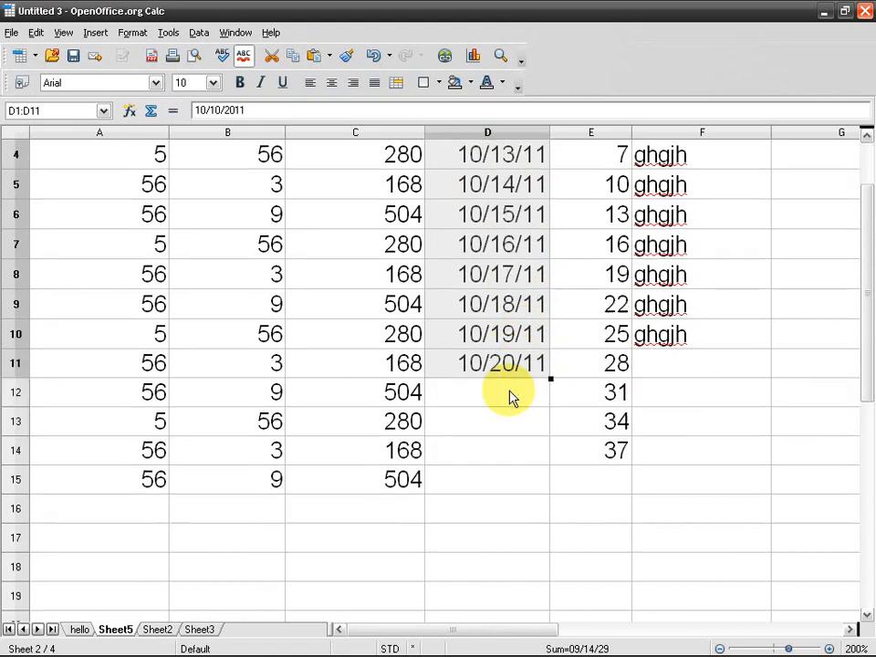
pyautogui.click(485, 336)
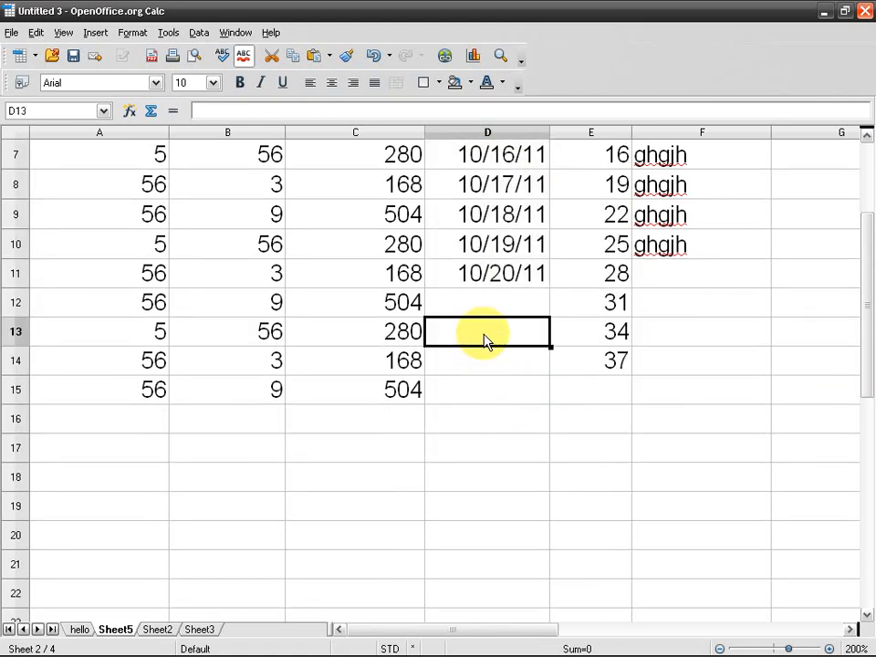
pyautogui.write('54:')
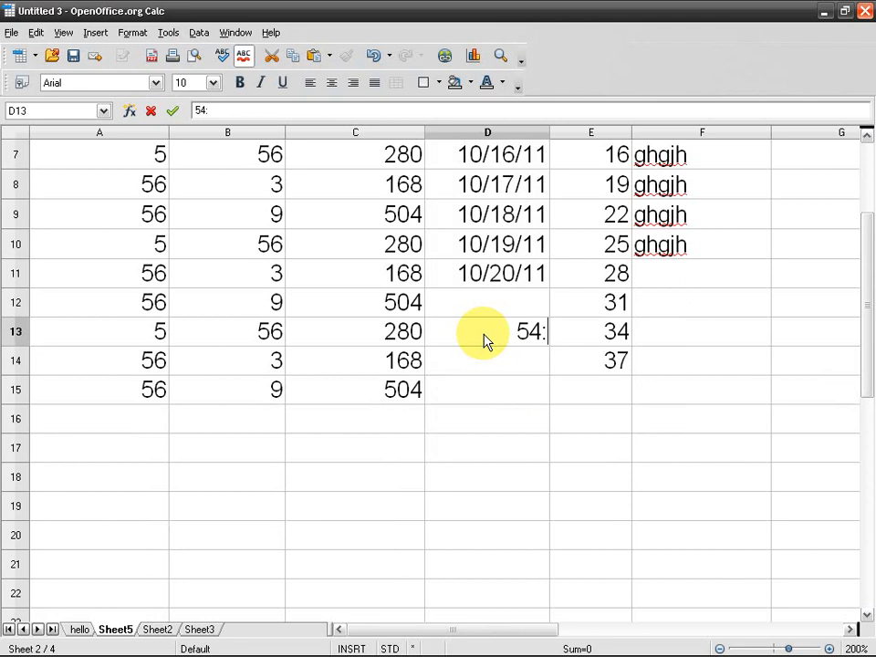
pyautogui.write('25')
pyautogui.press('Return')
pyautogui.click(551, 129)
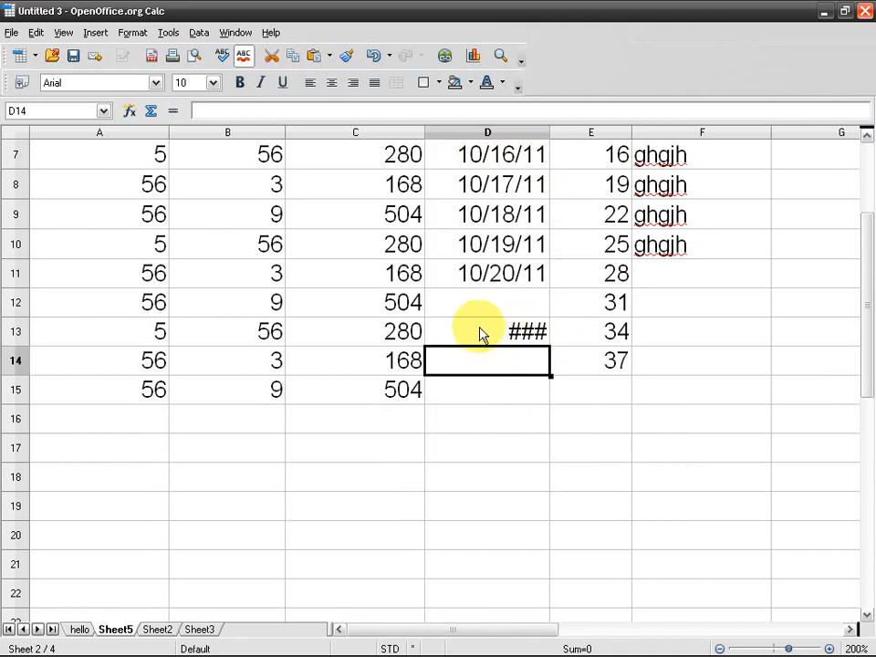
pyautogui.moveTo(550, 133); pyautogui.dragTo(622, 132)
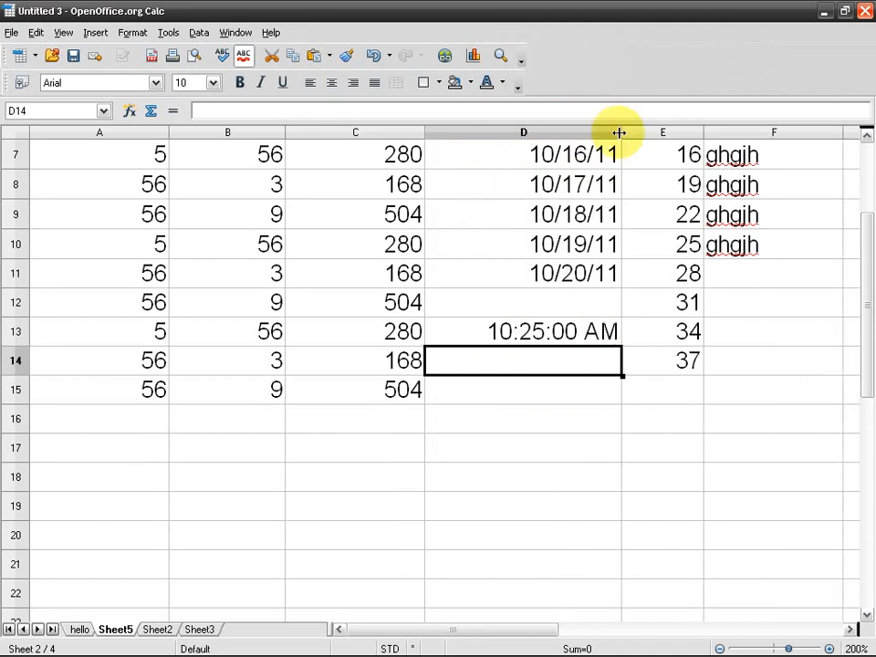
# Fill the time from cell D13 down through D20
pyautogui.click(557, 336)
pyautogui.moveTo(621, 346); pyautogui.dragTo(617, 540)
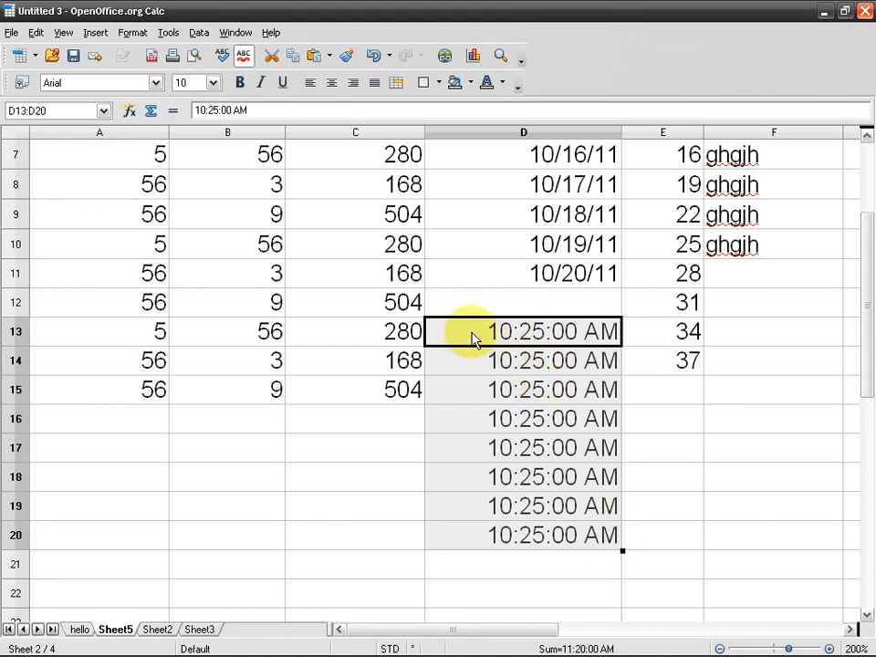
pyautogui.scroll(2, 437, 392)
pyautogui.scroll(-4, 415, 390)
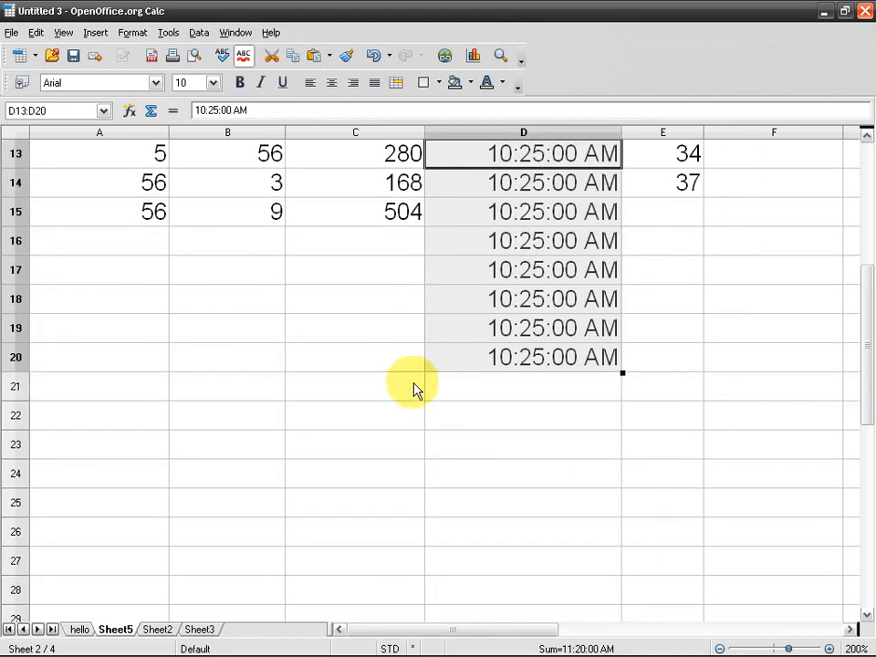
pyautogui.scroll(2, 401, 379)
pyautogui.click(156, 427)
pyautogui.click(155, 447)
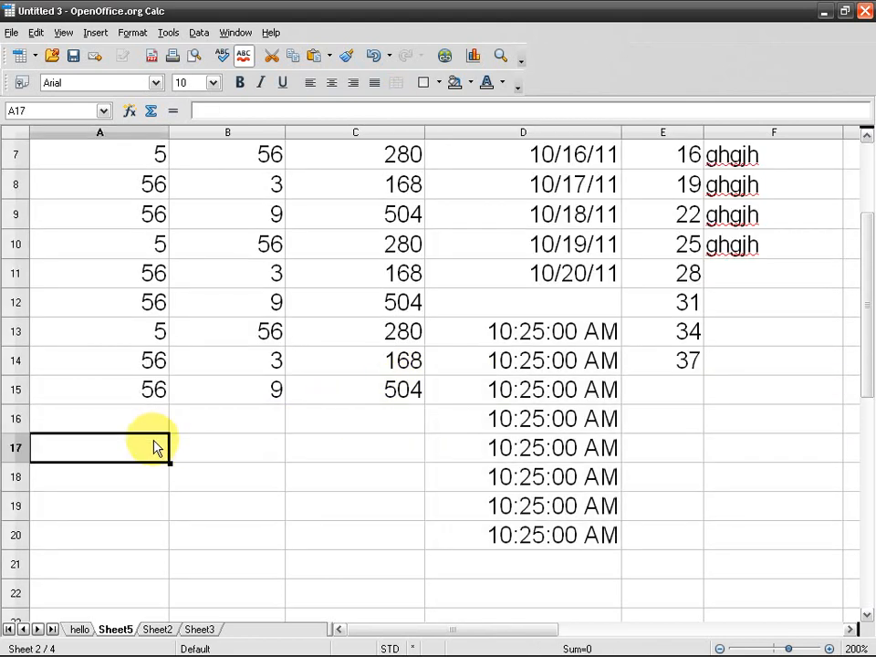